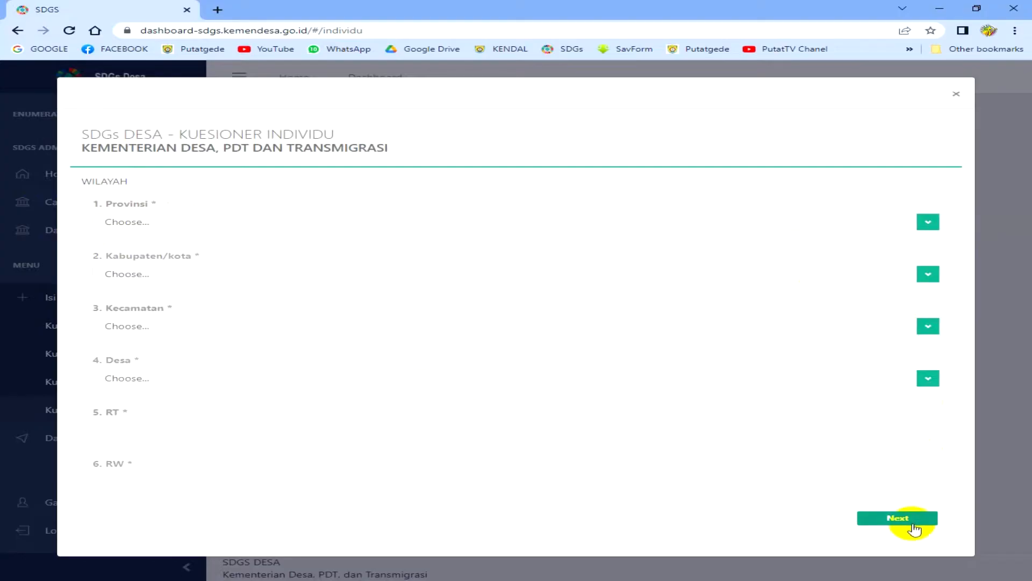
- Advance the form, then close the questionnaire to return to the dashboard
{"action": "left_click", "coordinate": [143, 228]}
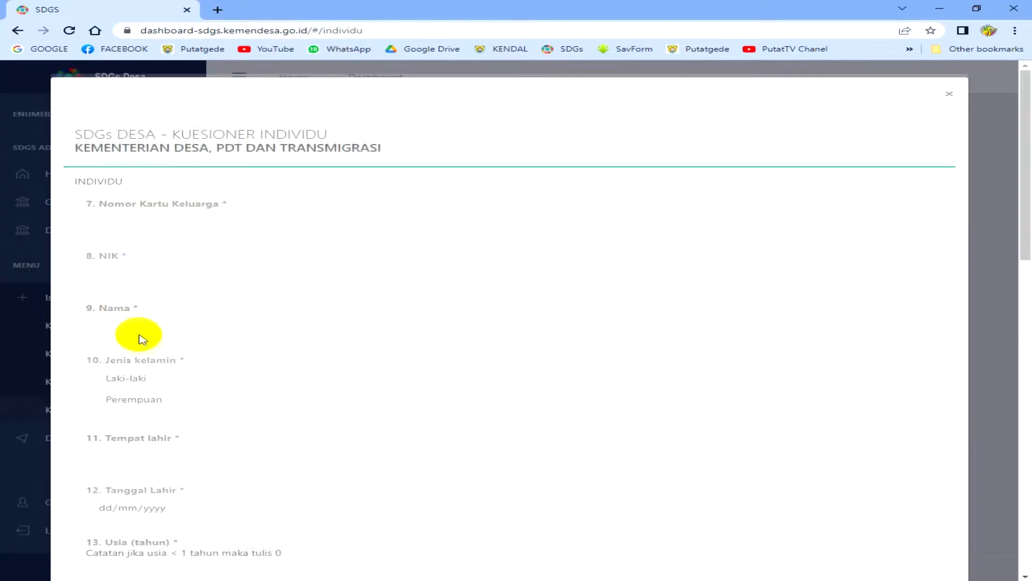
{"action": "scroll", "coordinate": [143, 339], "scroll_direction": "down", "scroll_amount": 10}
{"action": "scroll", "coordinate": [325, 329], "scroll_direction": "up", "scroll_amount": 8}
{"action": "scroll", "coordinate": [325, 329], "scroll_direction": "up", "scroll_amount": 3}
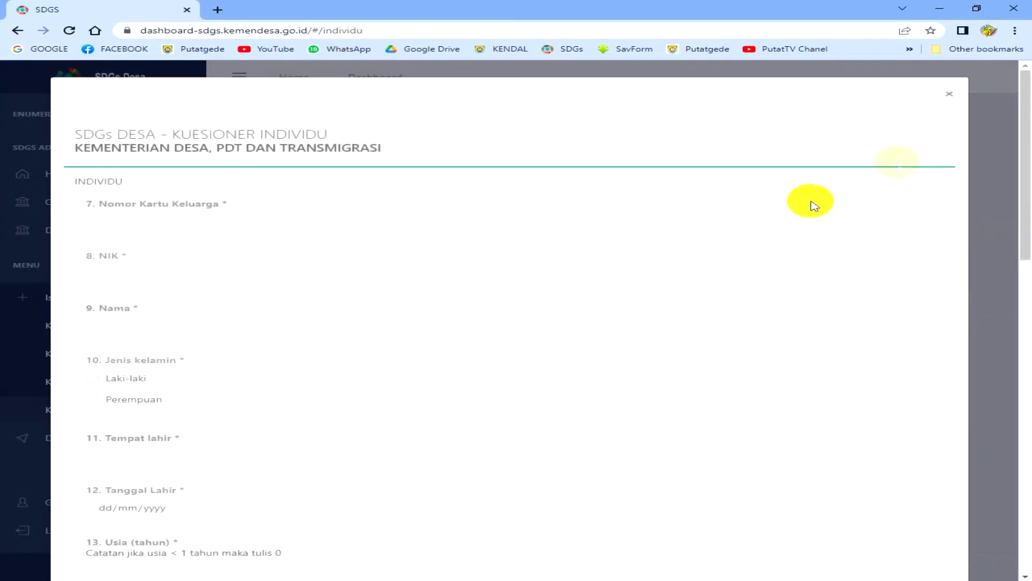
{"action": "left_click", "coordinate": [949, 96]}
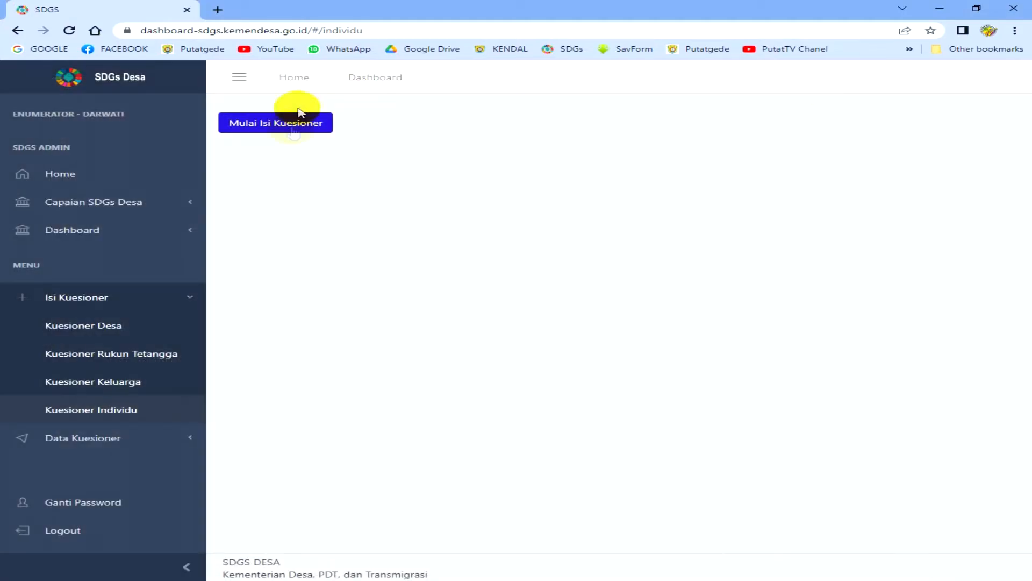
- Start a questionnaire with a previously used NIK, check it, and choose Perbarui Kuesioner
{"action": "left_click", "coordinate": [293, 129]}
{"action": "left_click", "coordinate": [392, 143]}
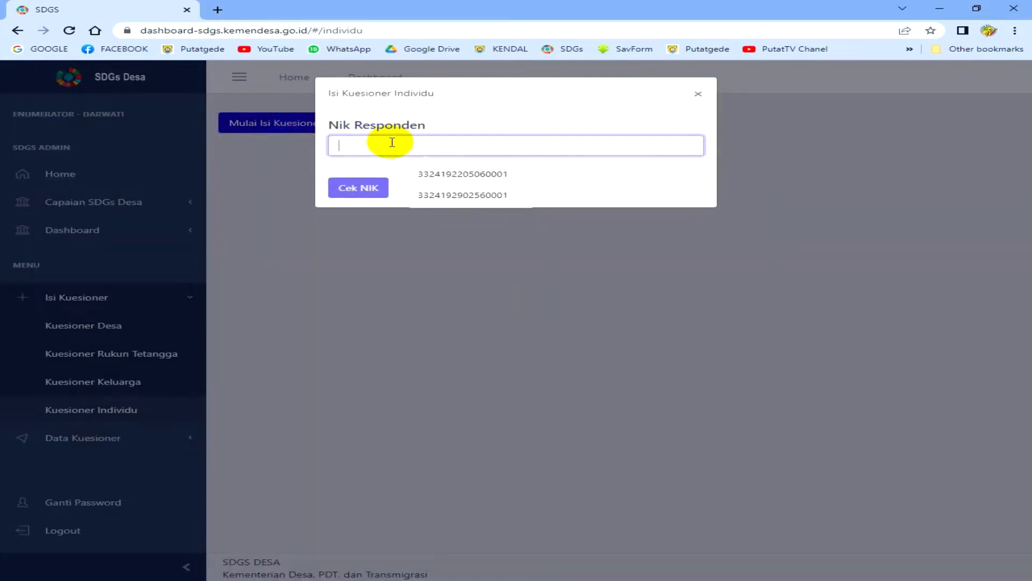
{"action": "left_click", "coordinate": [454, 178]}
{"action": "left_click", "coordinate": [334, 197]}
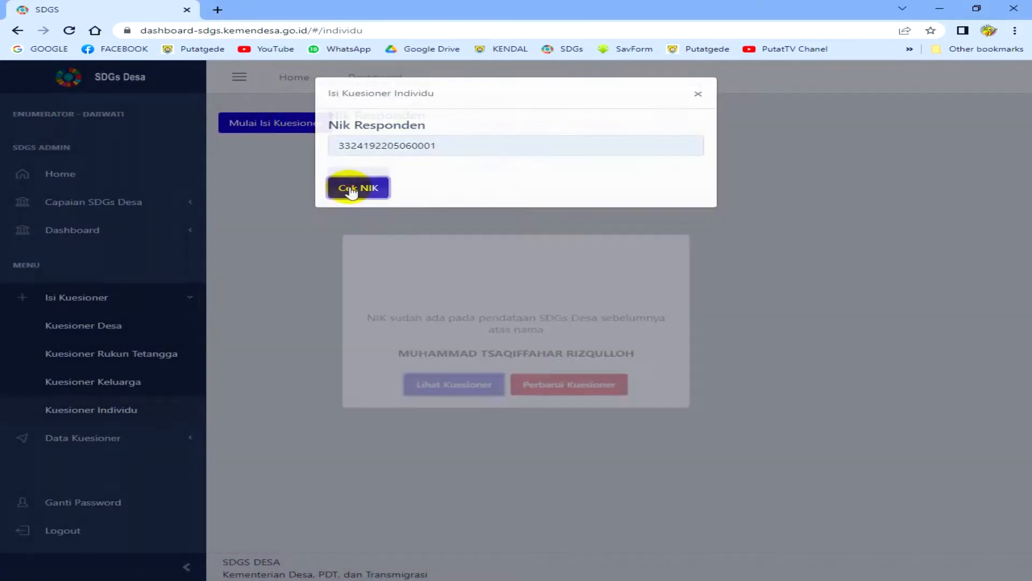
{"action": "left_click", "coordinate": [559, 404]}
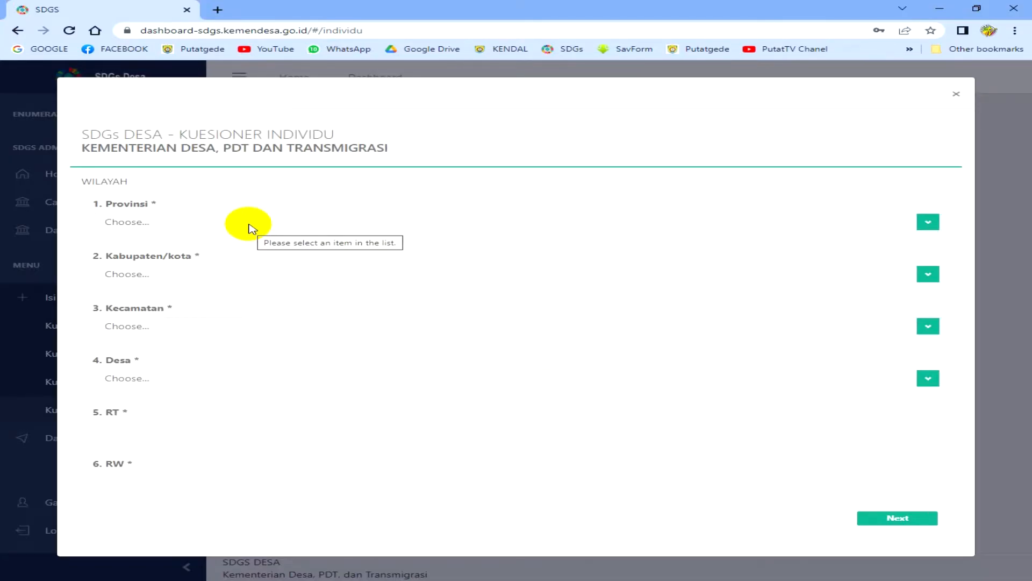
- Set the region to JAWA TENGAH, KAB. KENDAL, NGAMPEL, PUTATGEDE
{"action": "left_click", "coordinate": [251, 225]}
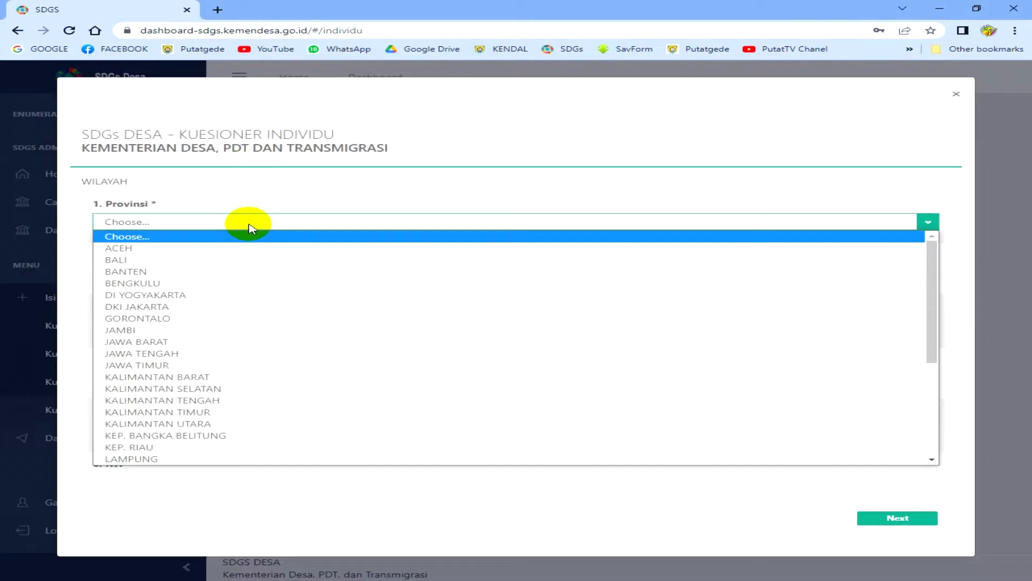
{"action": "left_click", "coordinate": [240, 355]}
{"action": "left_click", "coordinate": [229, 274]}
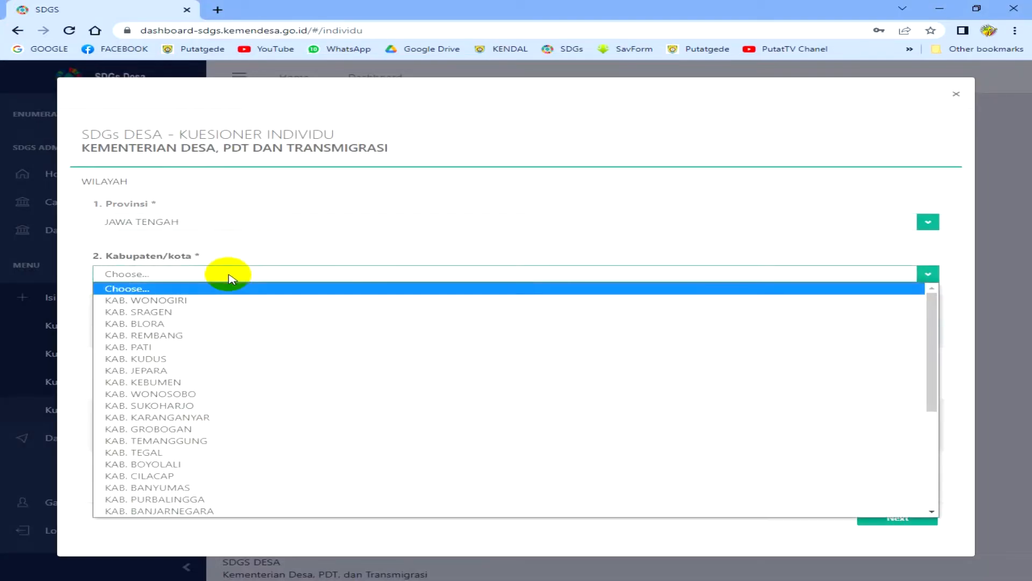
{"action": "scroll", "coordinate": [221, 365], "scroll_direction": "down", "scroll_amount": 5}
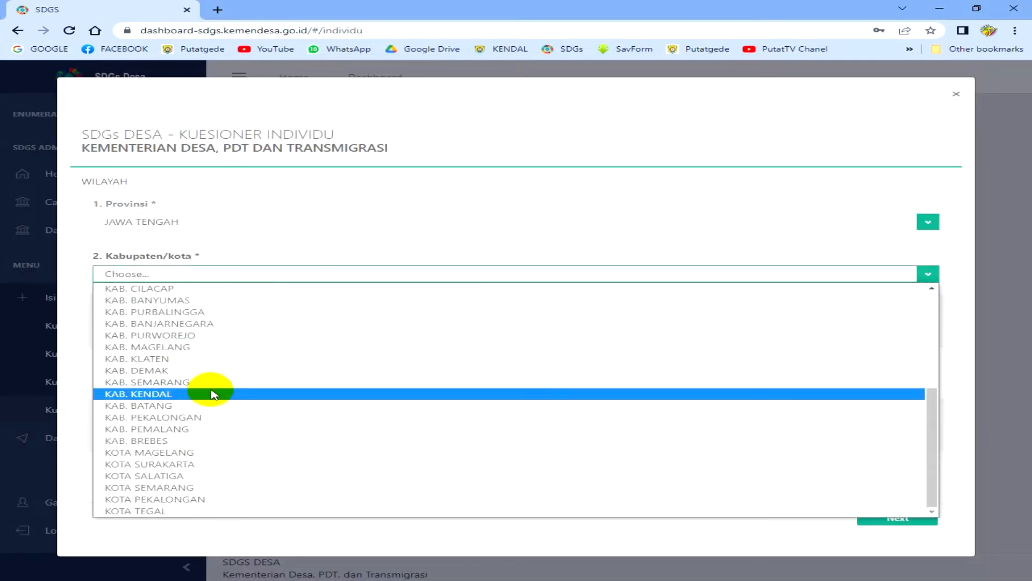
{"action": "left_click", "coordinate": [214, 395]}
{"action": "left_click", "coordinate": [185, 328]}
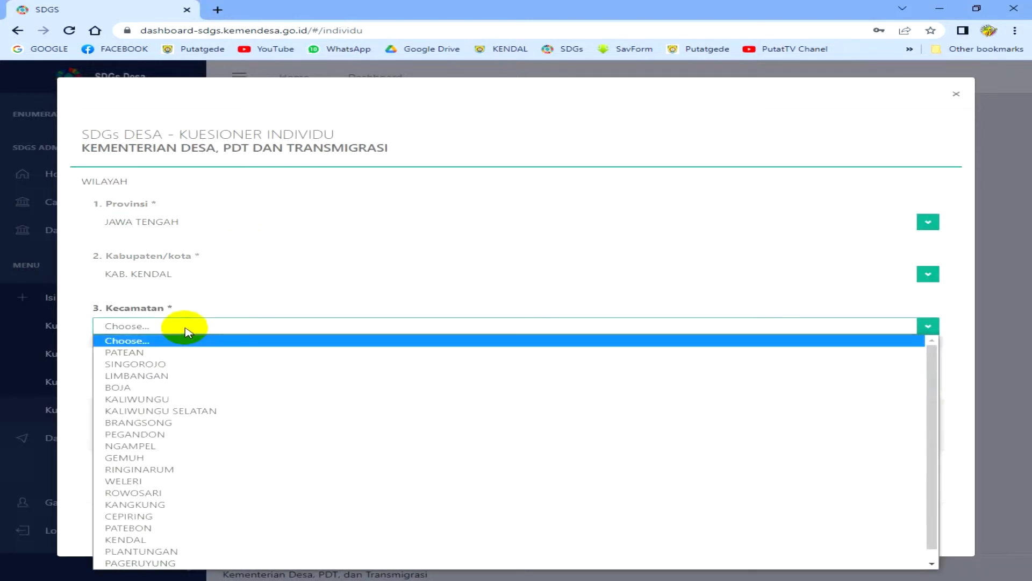
{"action": "left_click", "coordinate": [172, 446]}
{"action": "left_click", "coordinate": [139, 379]}
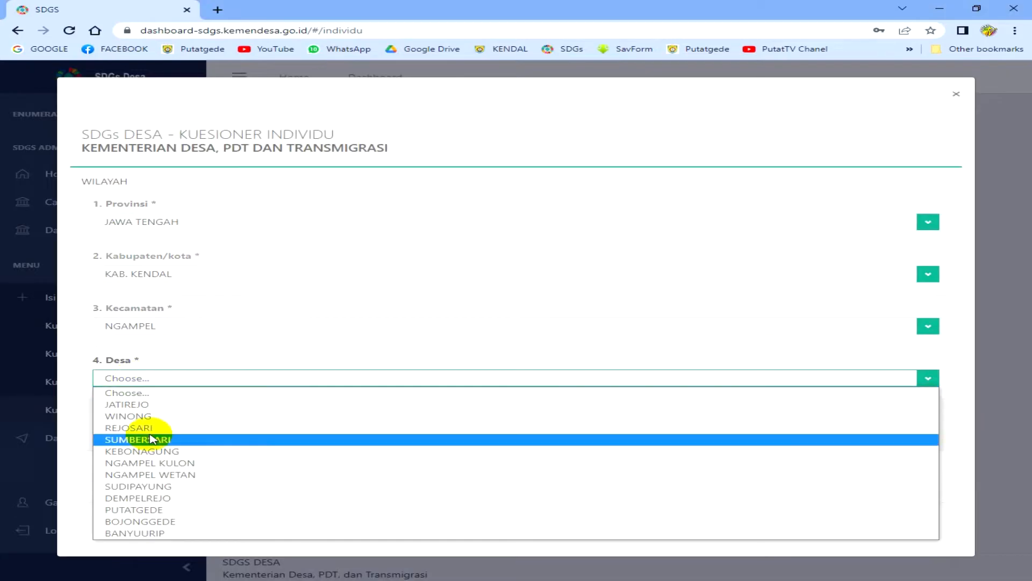
{"action": "left_click", "coordinate": [171, 509]}
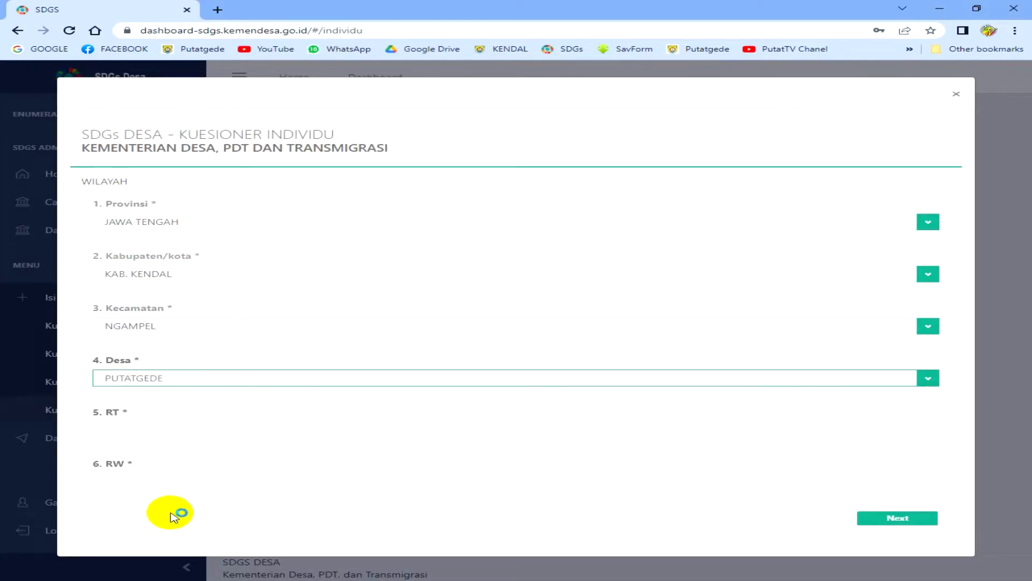
- Enter RT 001 and RW 004 and submit the region section
{"action": "left_click", "coordinate": [129, 430]}
{"action": "type", "text": "001"}
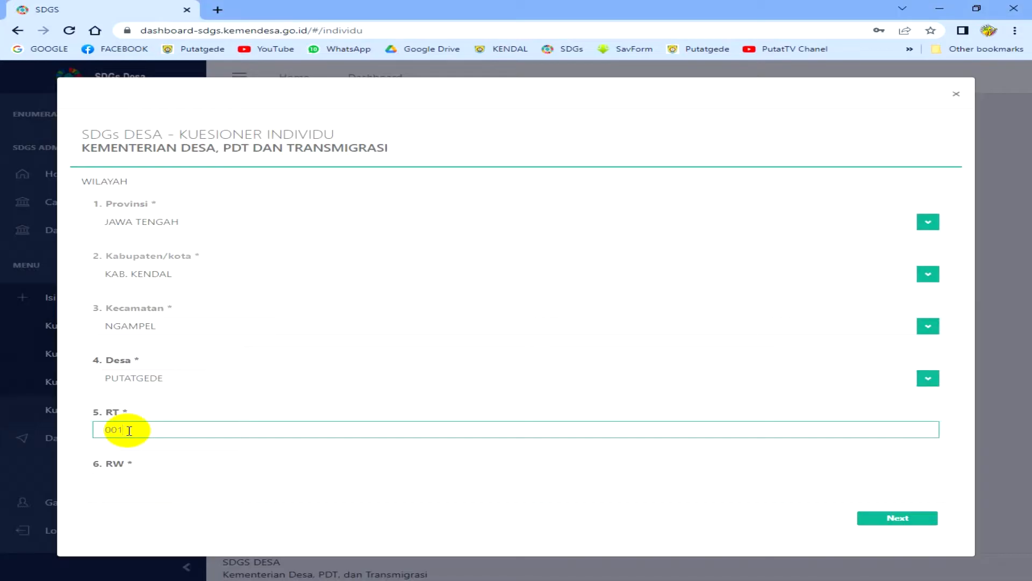
{"action": "left_click", "coordinate": [119, 478]}
{"action": "type", "text": "00"}
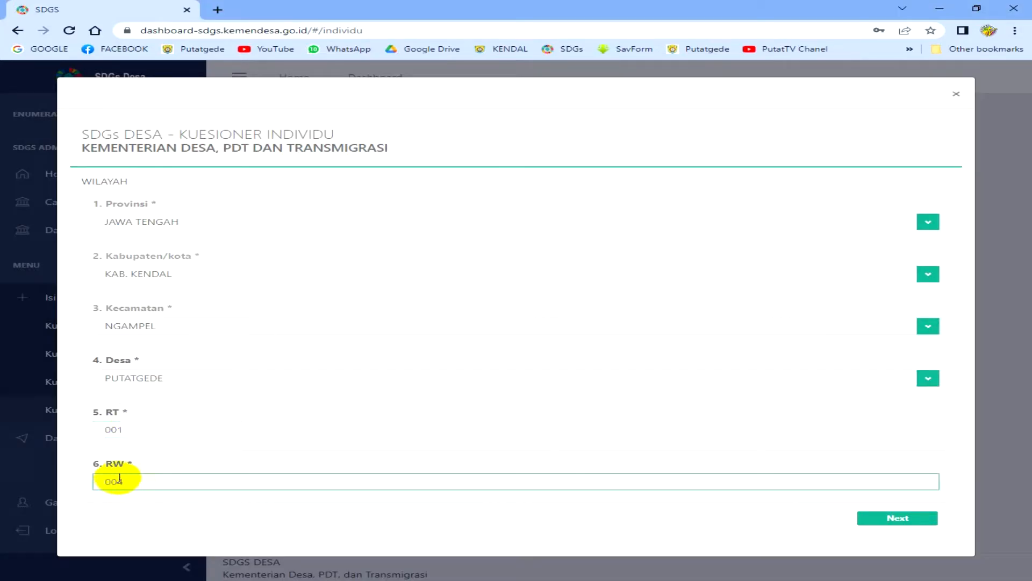
{"action": "type", "text": "4"}
{"action": "left_click", "coordinate": [871, 518]}
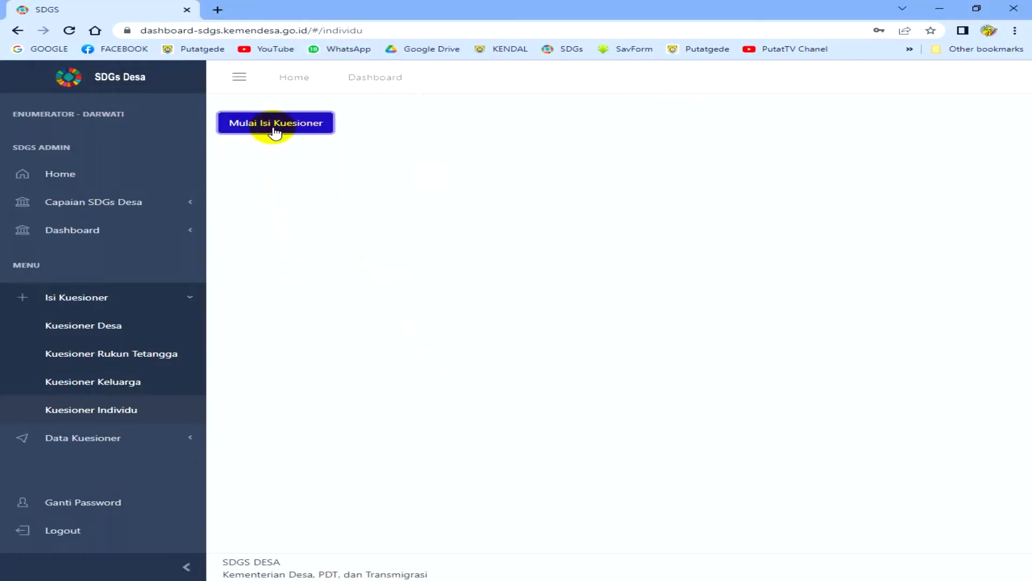
- Enter a new respondent NIK, confirm it is unregistered, and start its questionnaire
{"action": "left_click", "coordinate": [275, 129]}
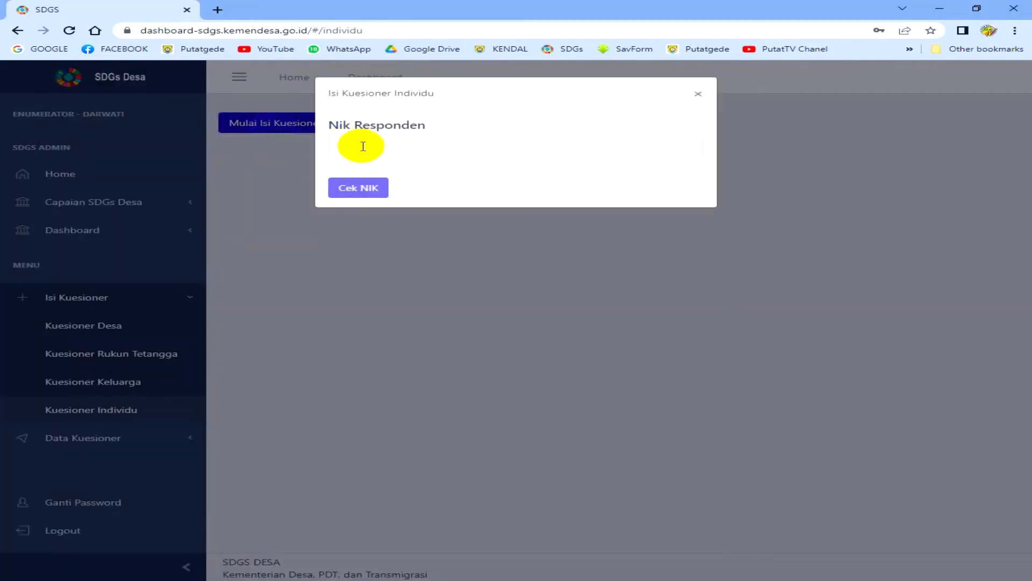
{"action": "left_click", "coordinate": [363, 146]}
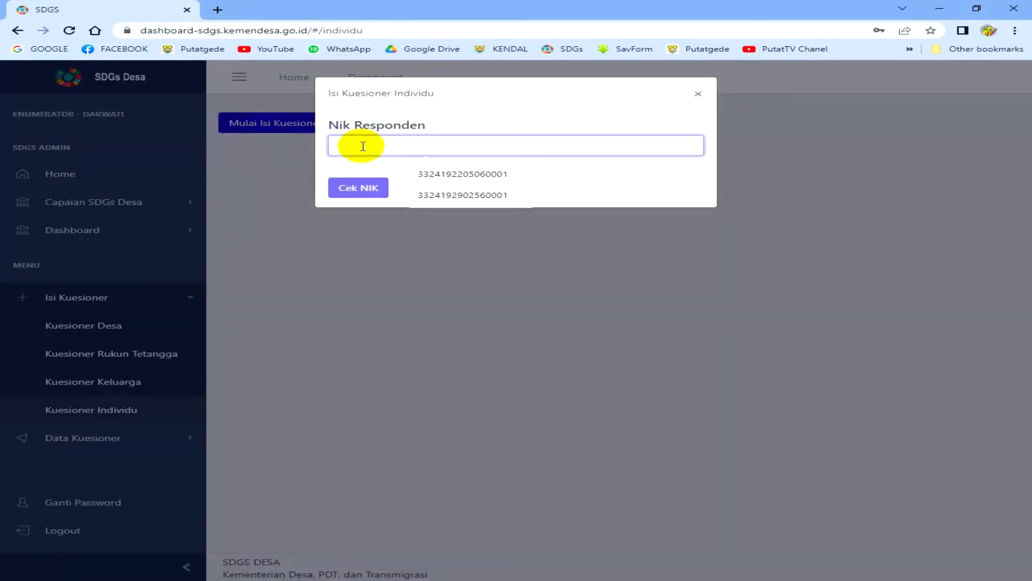
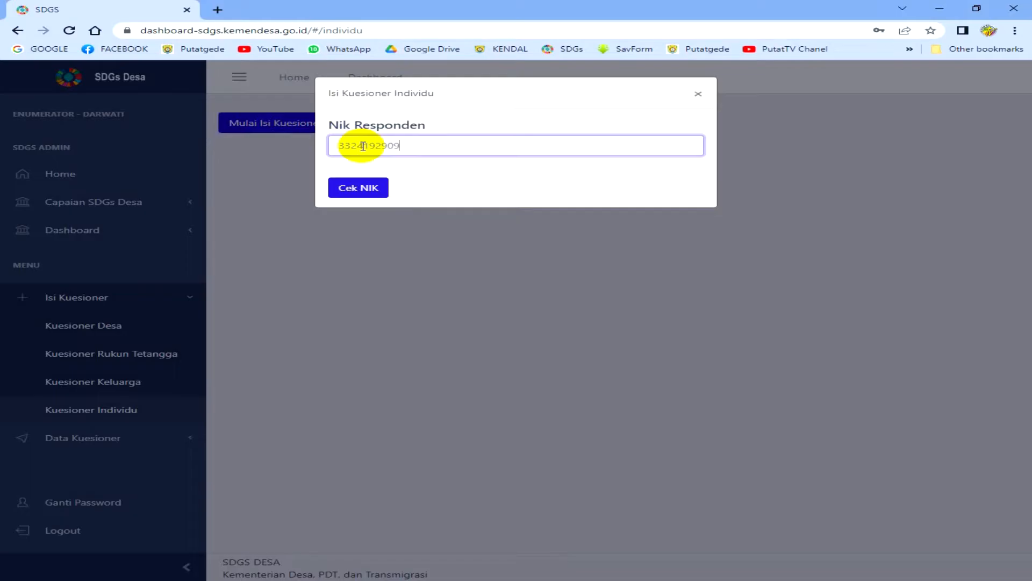
{"action": "left_click", "coordinate": [371, 188]}
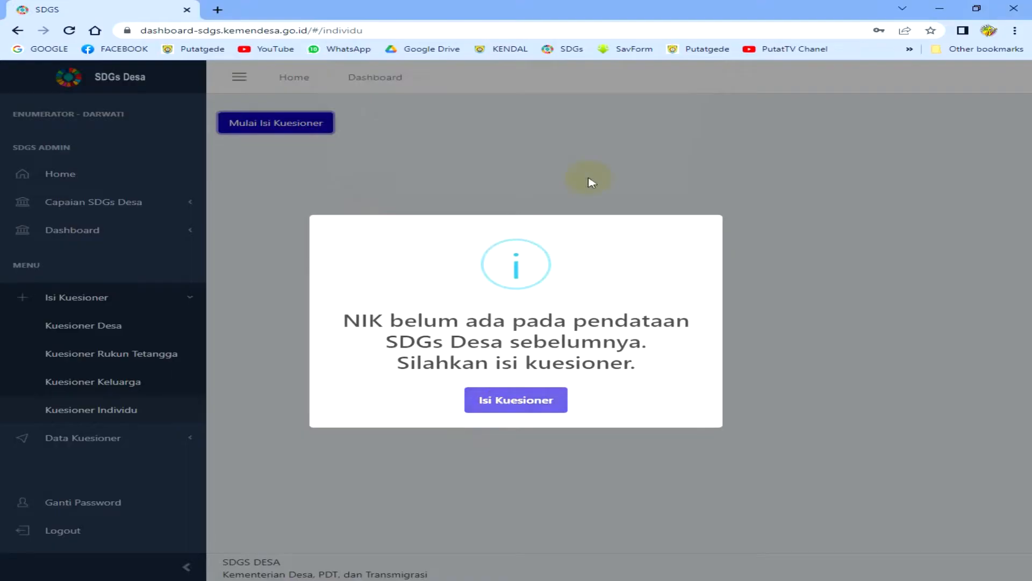
{"action": "left_click", "coordinate": [531, 403]}
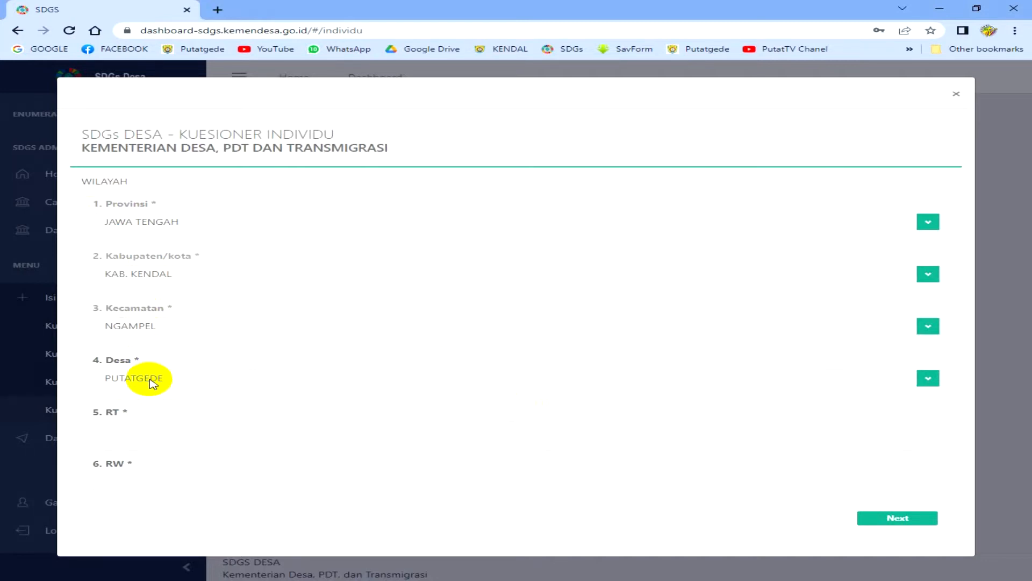
- Enter 001 in RT and 004 in RW
{"action": "left_click", "coordinate": [150, 433]}
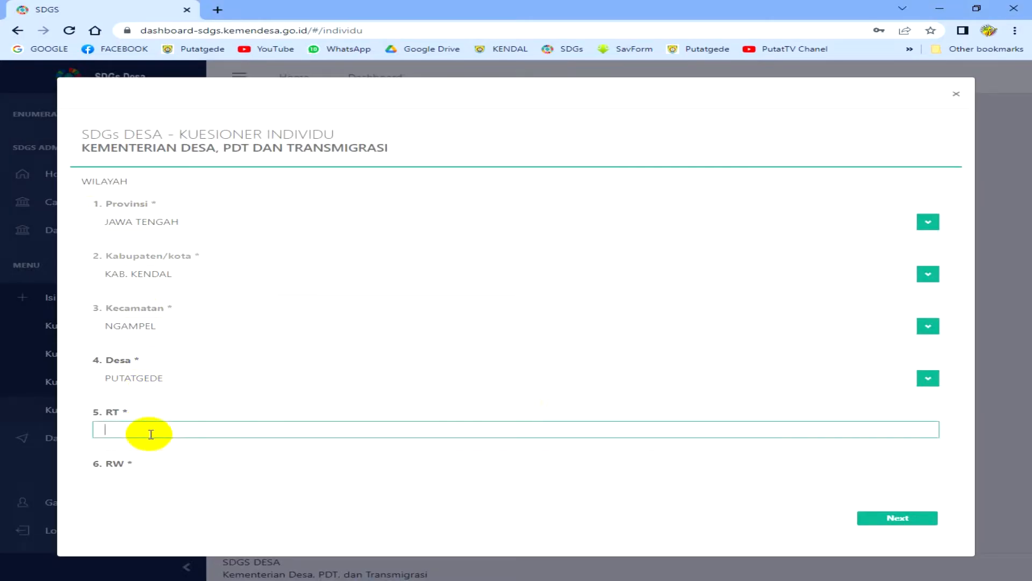
{"action": "type", "text": "001"}
{"action": "left_click", "coordinate": [140, 477]}
{"action": "type", "text": "004"}
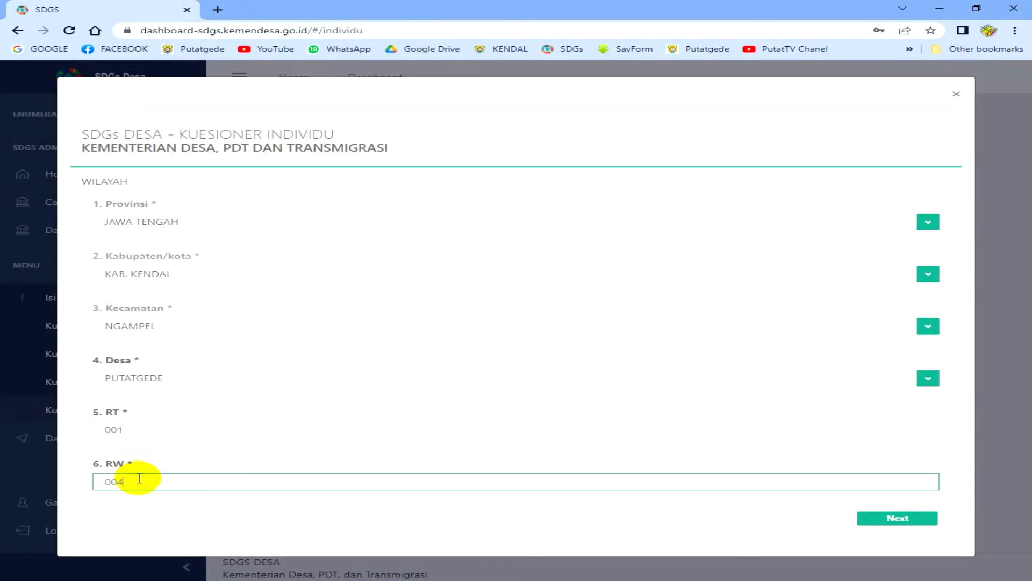
- Correct the RT value so it reads 001, then continue to the Individu section
{"action": "left_click", "coordinate": [148, 433]}
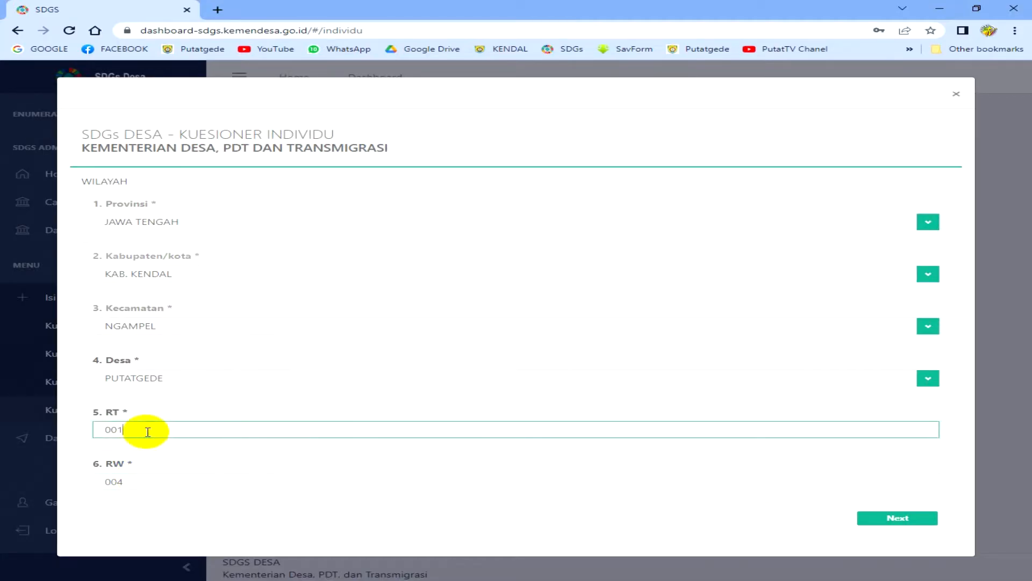
{"action": "key", "text": "BackSpace"}
{"action": "type", "text": "1"}
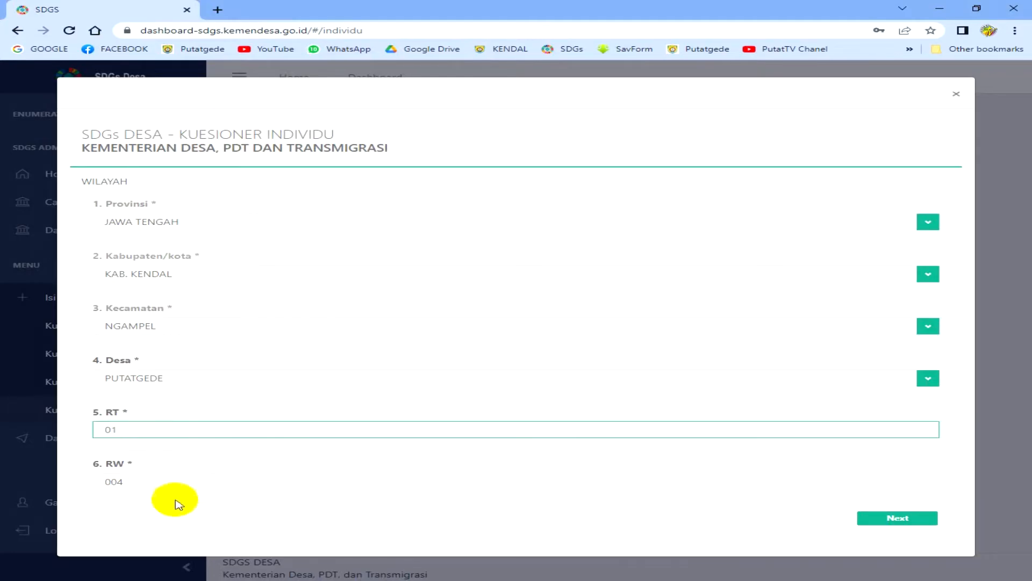
{"action": "left_click", "coordinate": [178, 482]}
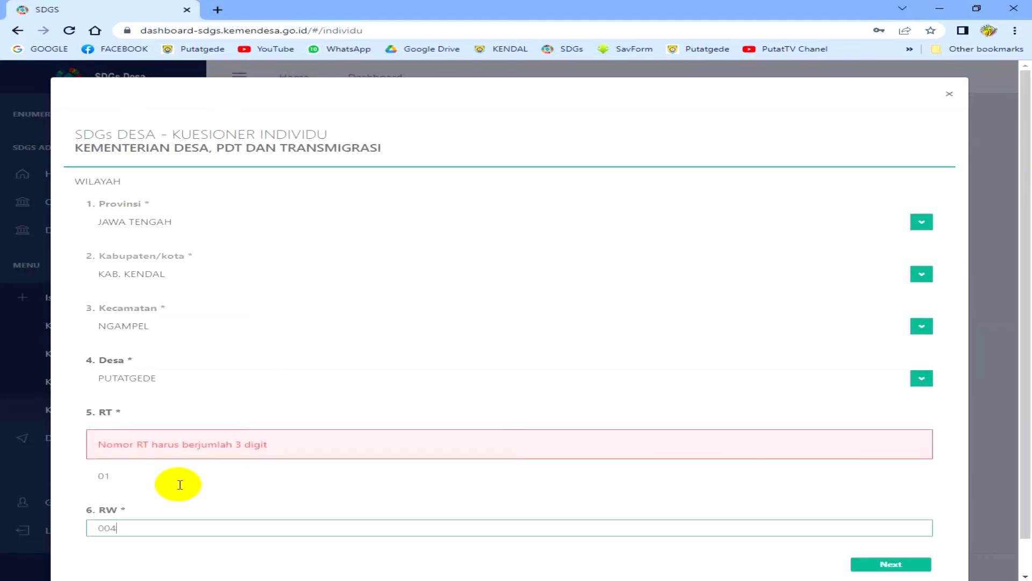
{"action": "left_click", "coordinate": [180, 473]}
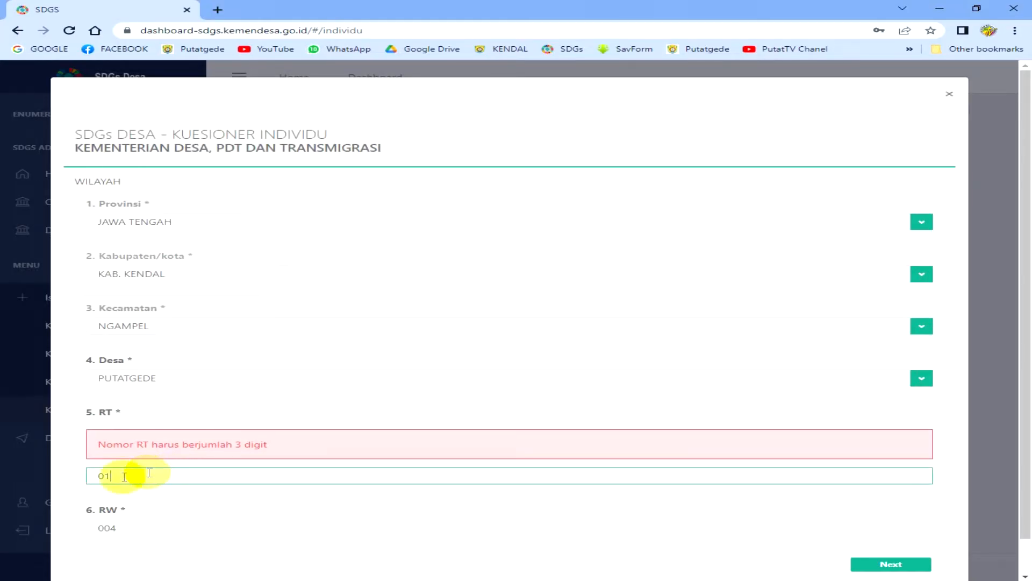
{"action": "left_click", "coordinate": [100, 478]}
{"action": "type", "text": "0"}
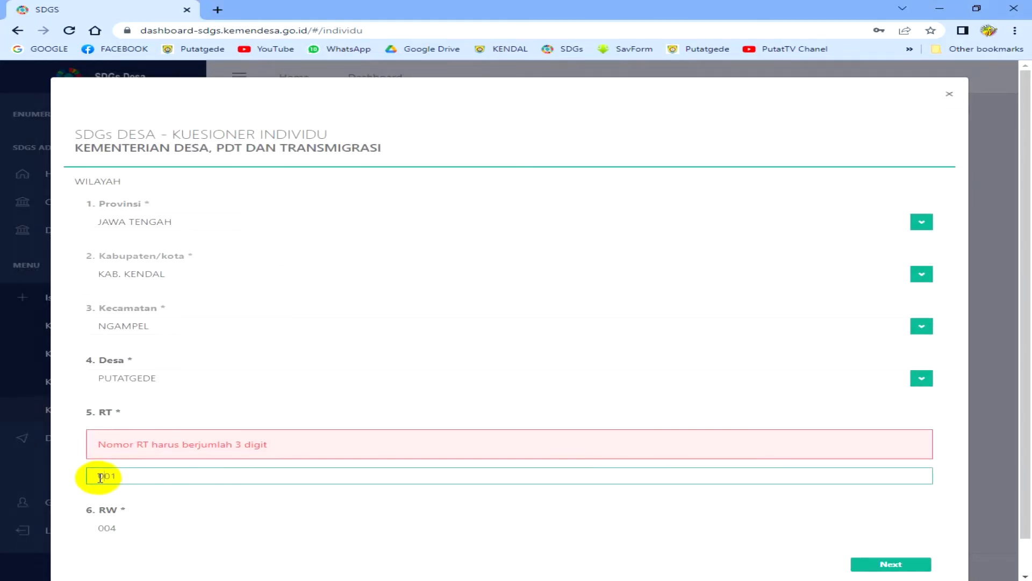
{"action": "left_click", "coordinate": [128, 528]}
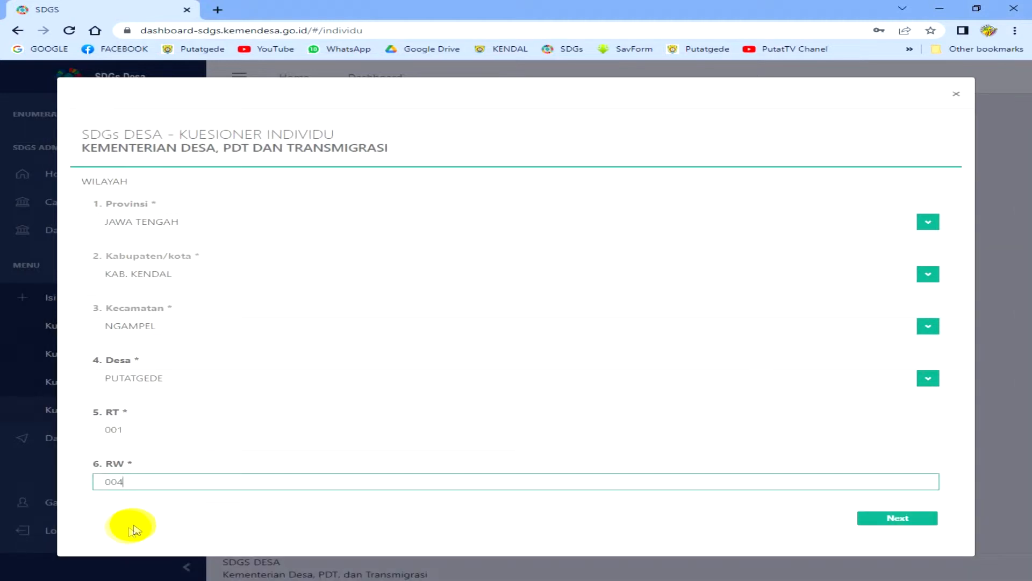
{"action": "left_click", "coordinate": [883, 520]}
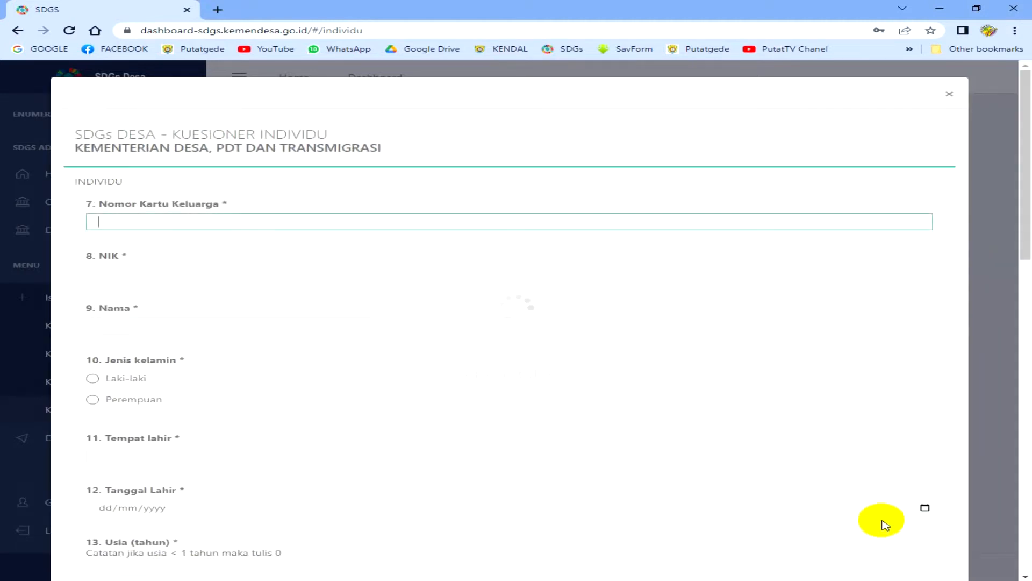
{"action": "scroll", "coordinate": [752, 461], "scroll_direction": "down", "scroll_amount": 15}
- Fill in the respondent's family card number, NIK and full name
{"action": "scroll", "coordinate": [215, 185], "scroll_direction": "up", "scroll_amount": 8}
{"action": "scroll", "coordinate": [215, 186], "scroll_direction": "up", "scroll_amount": 8}
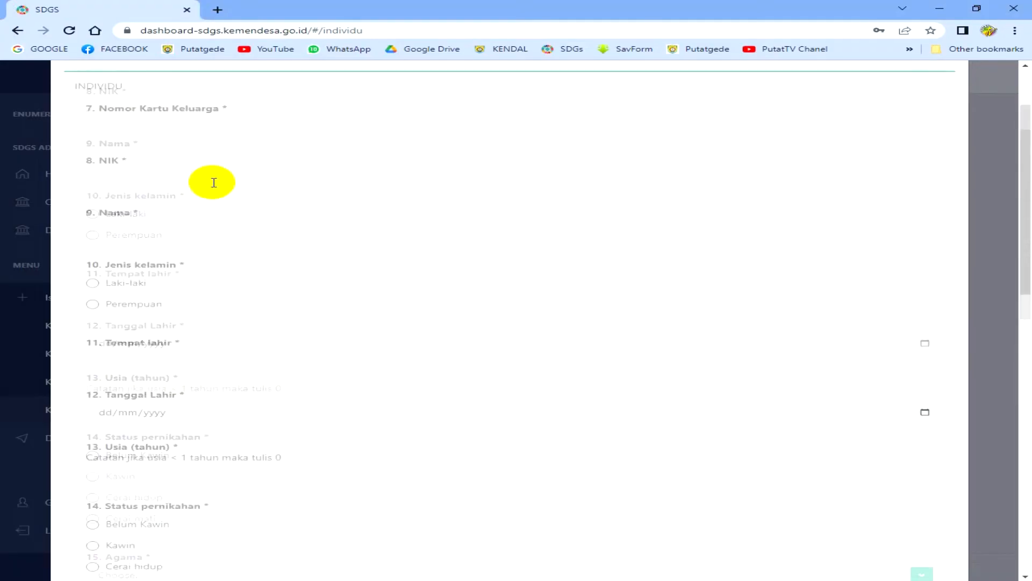
{"action": "left_click", "coordinate": [210, 221]}
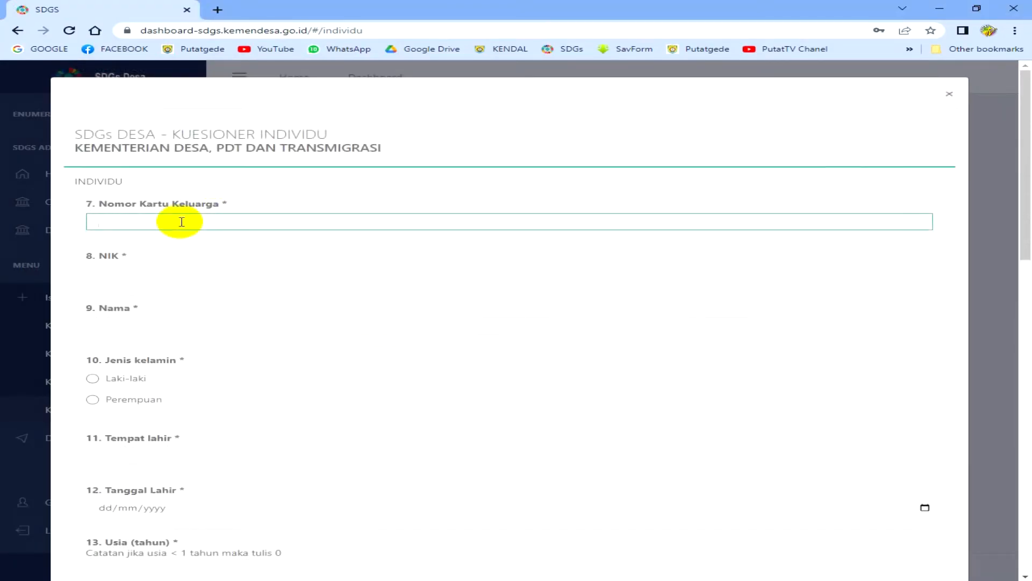
{"action": "left_click", "coordinate": [184, 269]}
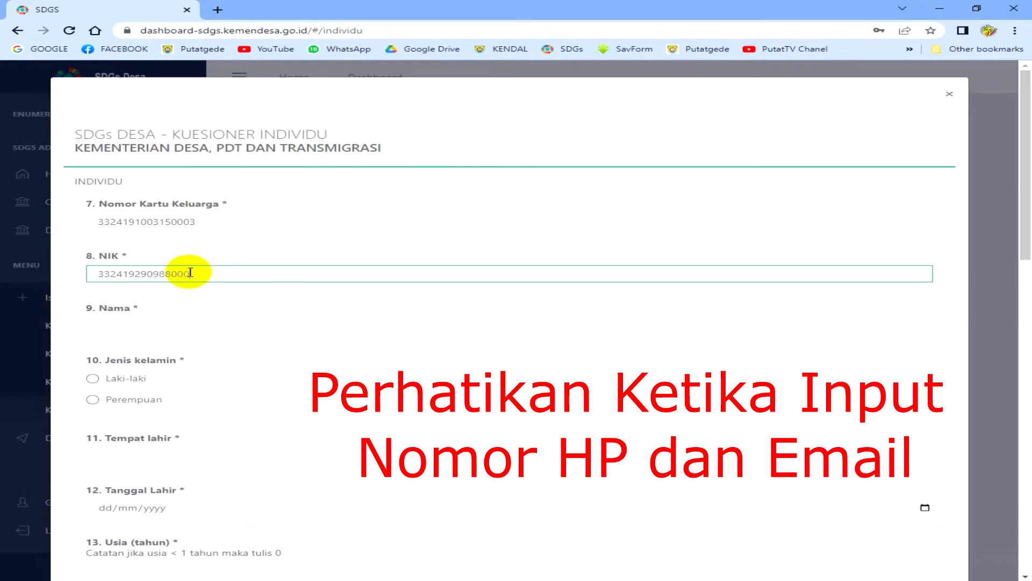
{"action": "left_click", "coordinate": [184, 326]}
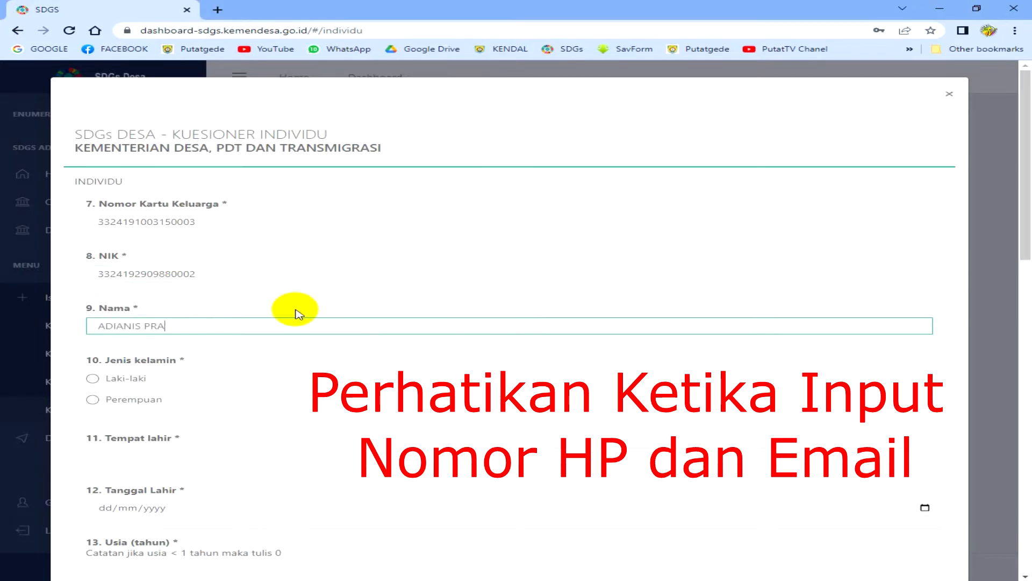
- Mark Laki-laki, birthplace KENDAL, the birth date, and age 24
{"action": "left_click", "coordinate": [125, 378]}
{"action": "left_click", "coordinate": [126, 459]}
{"action": "type", "text": "KENDAL"}
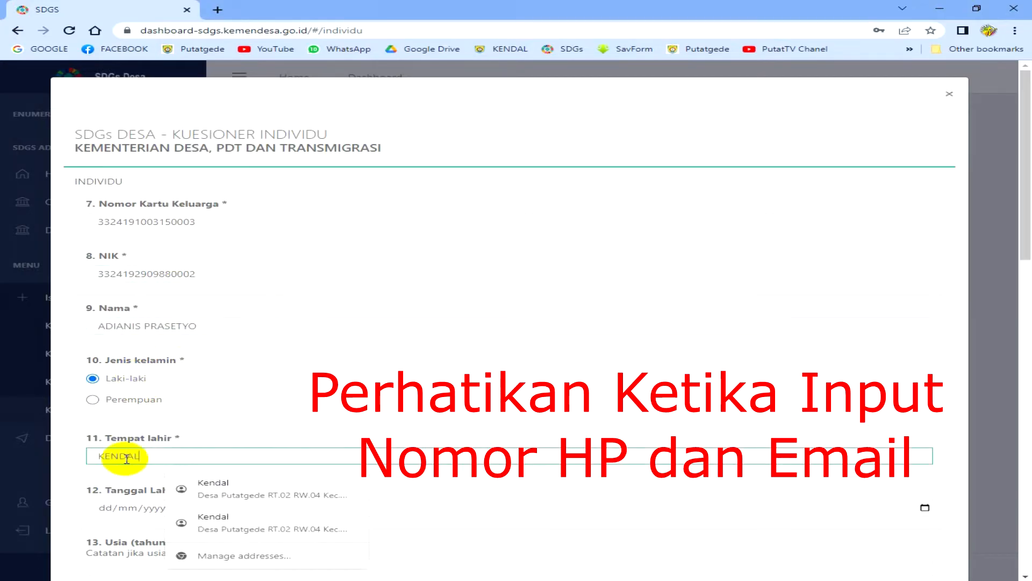
{"action": "left_click", "coordinate": [102, 511]}
{"action": "type", "text": "29/09/1988"}
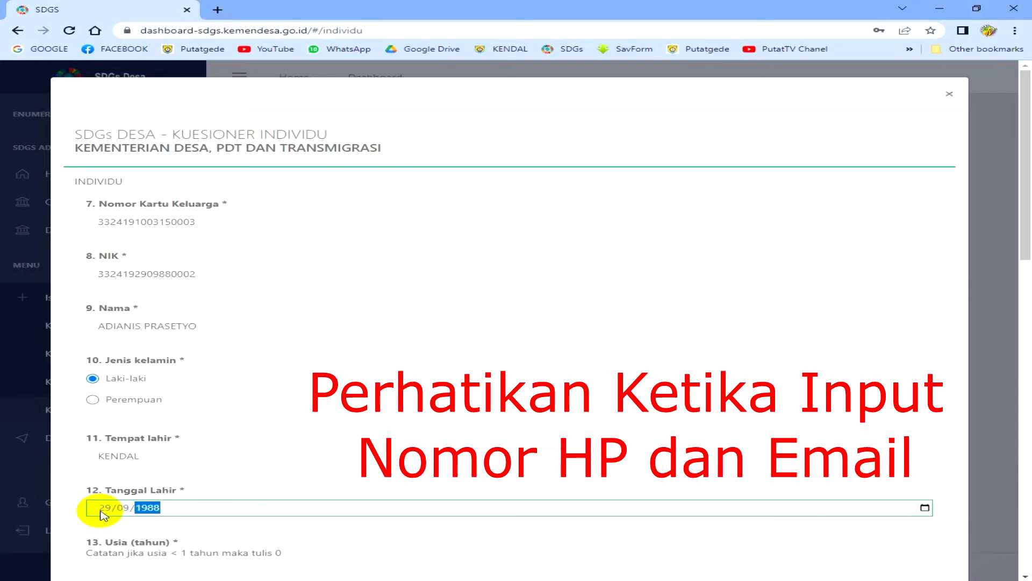
{"action": "scroll", "coordinate": [102, 333], "scroll_direction": "down", "scroll_amount": 3}
{"action": "left_click", "coordinate": [103, 389]}
{"action": "type", "text": "2"}
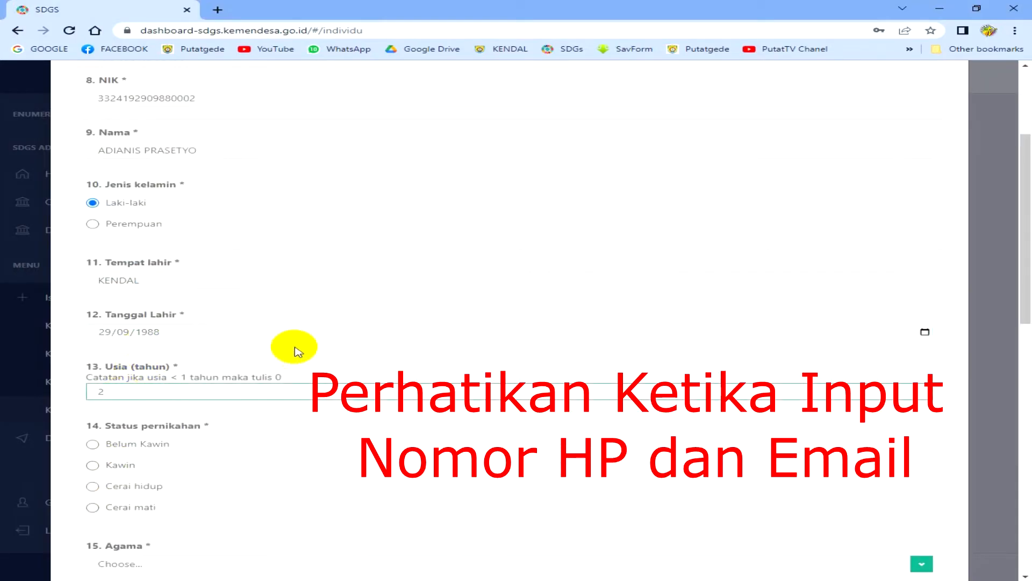
{"action": "type", "text": "4"}
- Set marital status Kawin, religion Islam, and Suku bangsa INDONESIA
{"action": "left_click", "coordinate": [92, 465]}
{"action": "scroll", "coordinate": [116, 468], "scroll_direction": "down", "scroll_amount": 4}
{"action": "left_click", "coordinate": [210, 327]}
{"action": "type", "text": "24"}
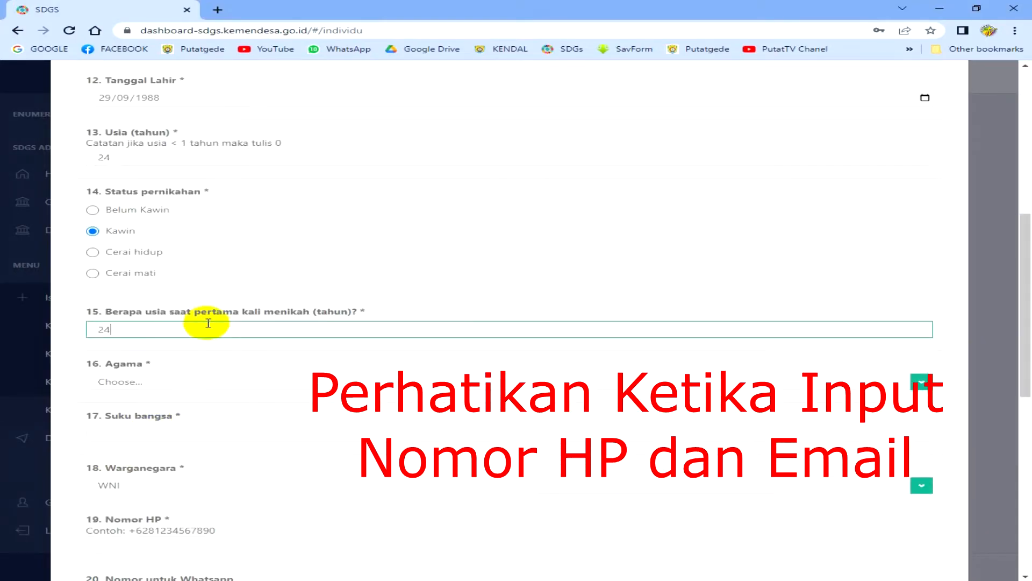
{"action": "left_click", "coordinate": [194, 381]}
{"action": "left_click", "coordinate": [195, 403]}
{"action": "left_click", "coordinate": [168, 429]}
{"action": "type", "text": "INDONESIA"}
{"action": "scroll", "coordinate": [168, 427], "scroll_direction": "down", "scroll_amount": 3}
{"action": "left_click", "coordinate": [140, 369]}
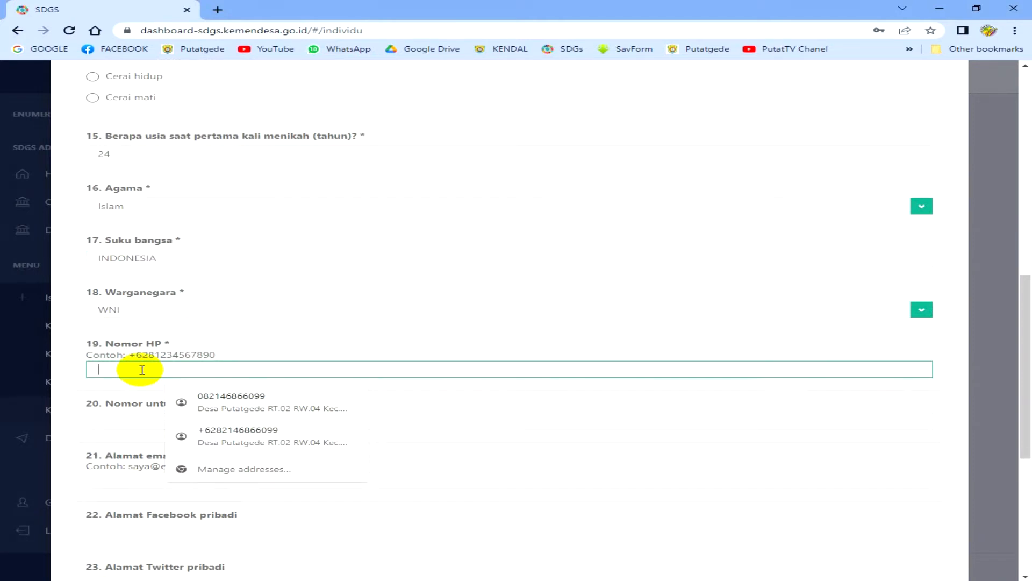
- Enter the same +62 placeholder phone number for HP and WhatsApp, plus a sample e-mail
{"action": "left_click", "coordinate": [138, 419]}
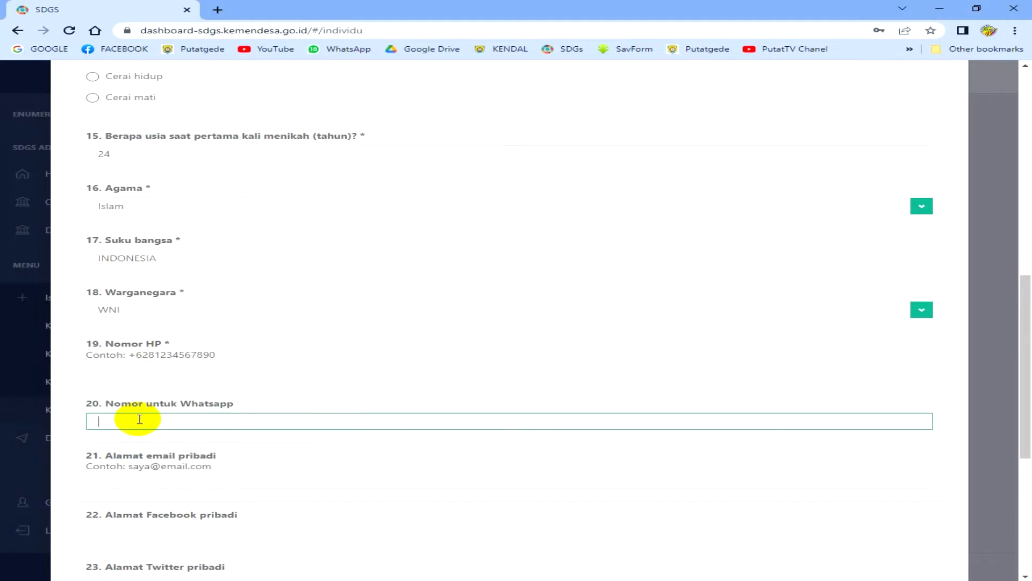
{"action": "left_click", "coordinate": [154, 371]}
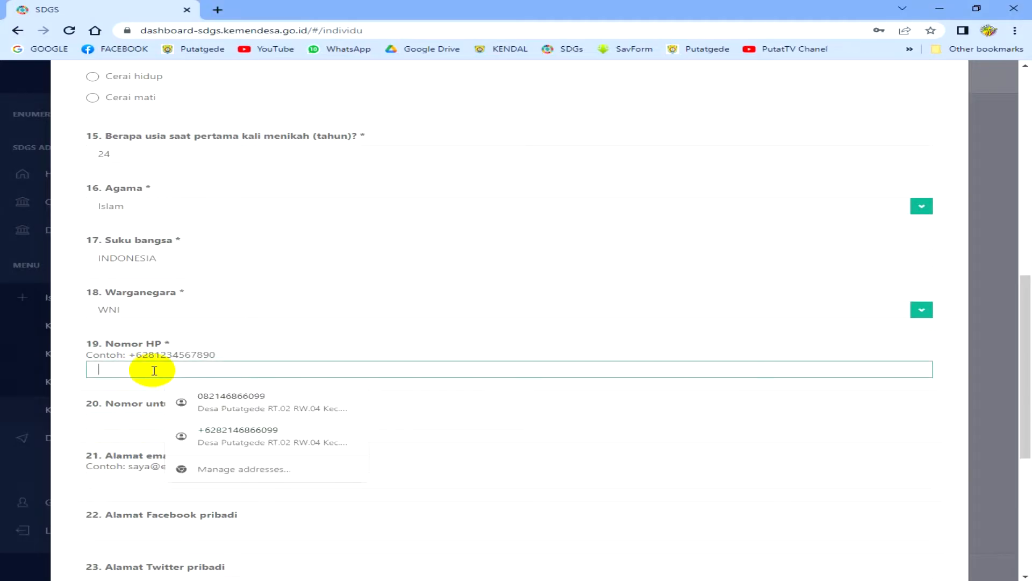
{"action": "type", "text": "+"}
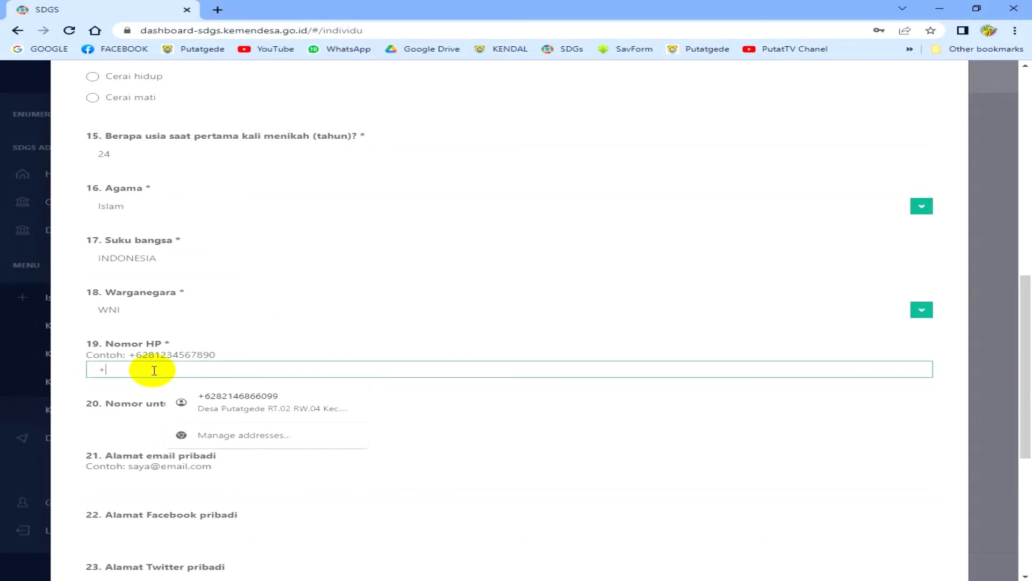
{"action": "type", "text": "62000"}
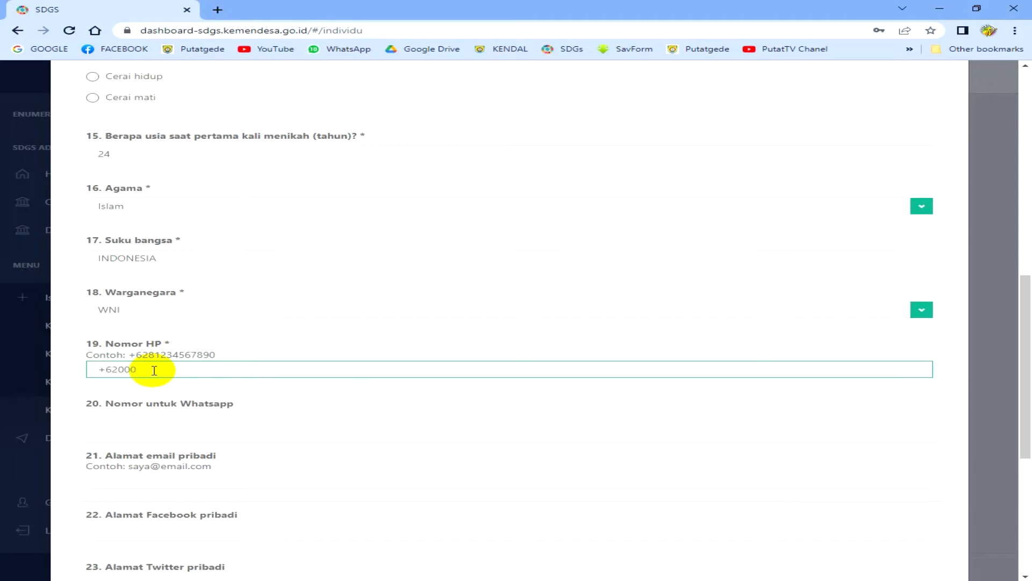
{"action": "left_click", "coordinate": [135, 420]}
{"action": "type", "text": "+62000"}
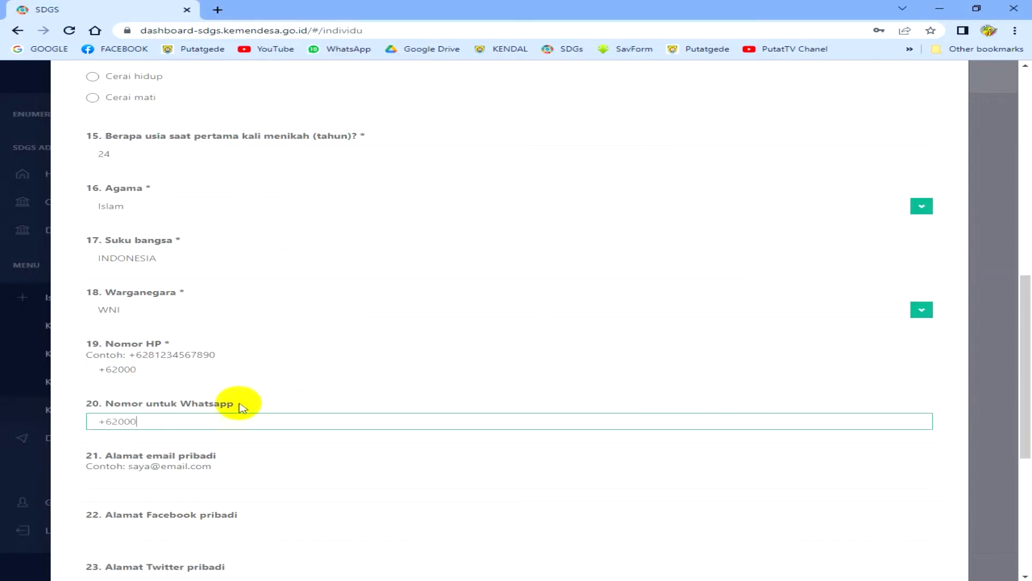
{"action": "left_click", "coordinate": [201, 480]}
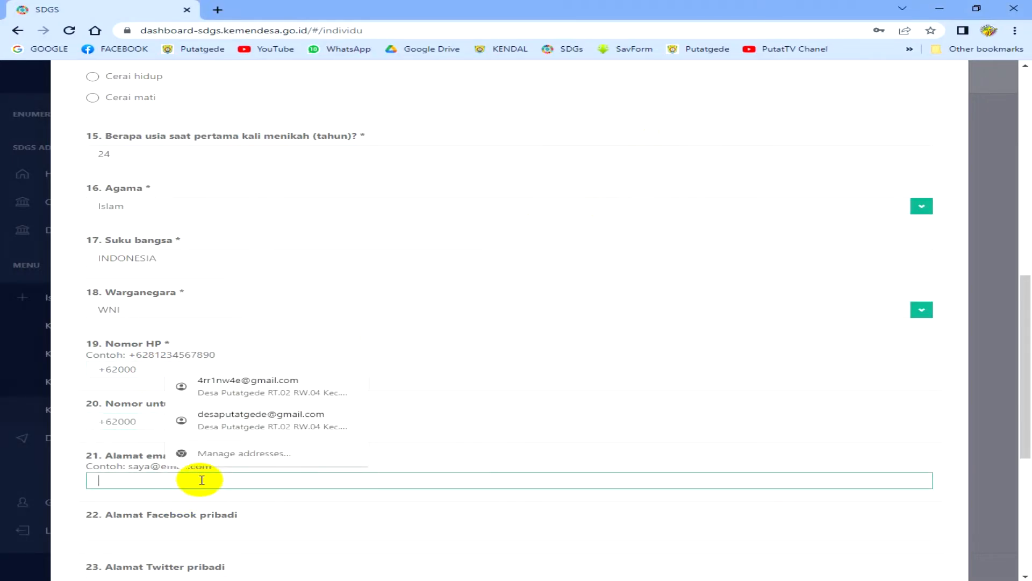
{"action": "type", "text": "saya"}
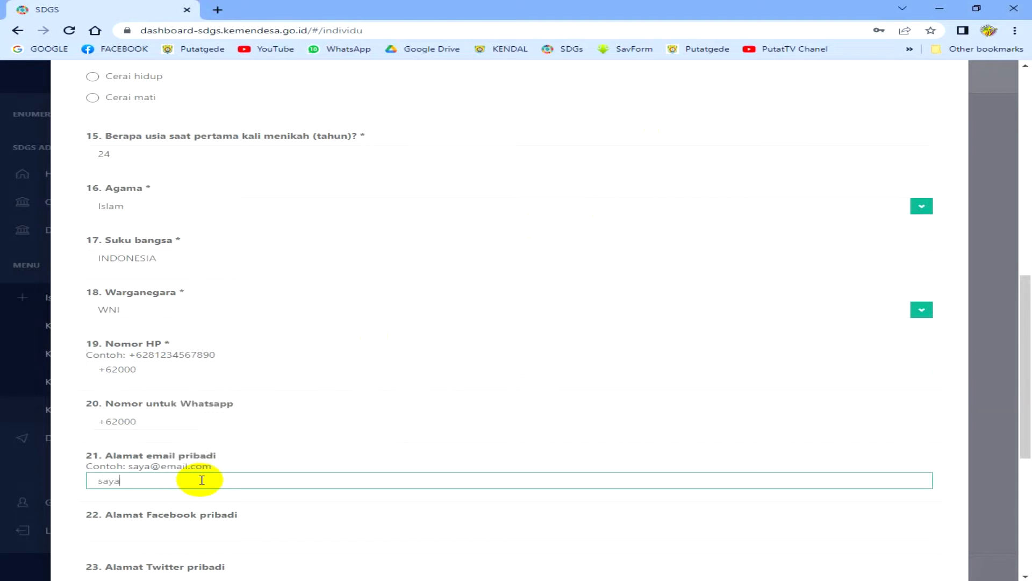
{"action": "type", "text": "@email.com"}
{"action": "scroll", "coordinate": [202, 478], "scroll_direction": "down", "scroll_amount": 3}
- Answer '-' for the Facebook, Twitter and Instagram address questions
{"action": "left_click", "coordinate": [188, 355]}
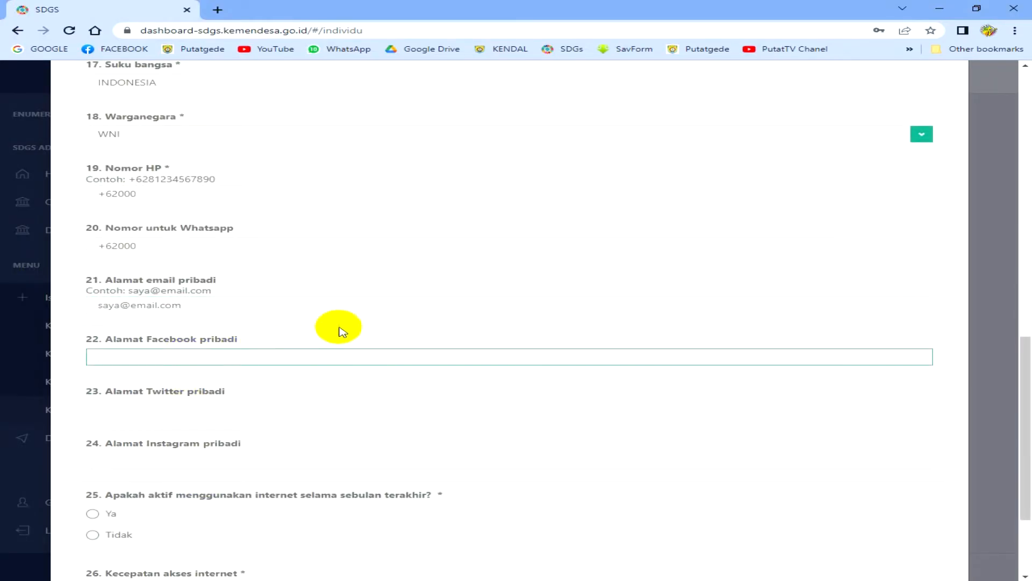
{"action": "type", "text": "-"}
{"action": "key", "text": "Tab"}
{"action": "type", "text": "-"}
{"action": "key", "text": "Tab"}
{"action": "type", "text": "-"}
{"action": "key", "text": "Tab"}
{"action": "scroll", "coordinate": [350, 344], "scroll_direction": "down", "scroll_amount": 2}
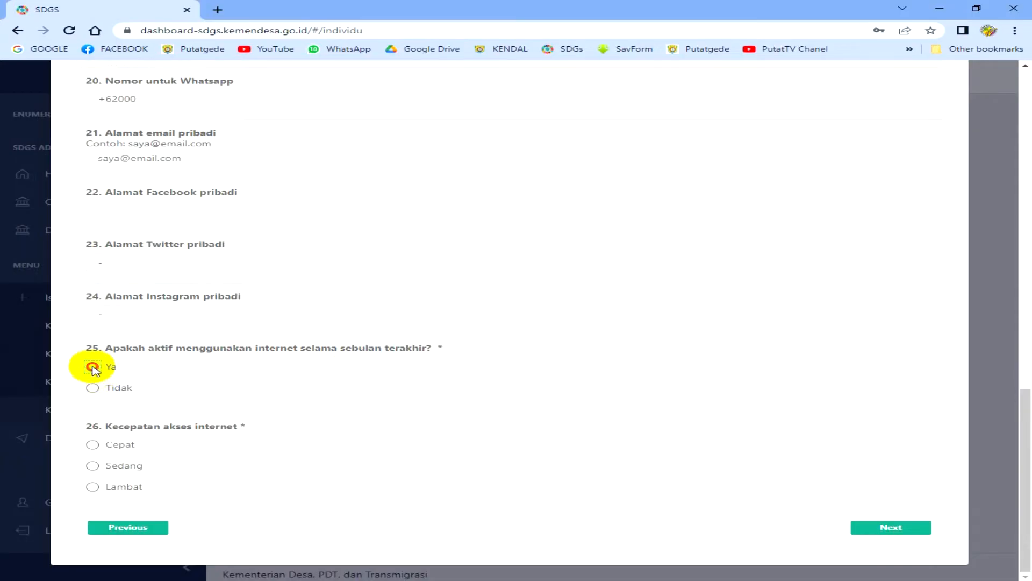
- Answer internet use Ya, access via Handphone, and speed Sedang
{"action": "left_click", "coordinate": [92, 366]}
{"action": "left_click", "coordinate": [93, 465]}
{"action": "scroll", "coordinate": [94, 467], "scroll_direction": "down", "scroll_amount": 2}
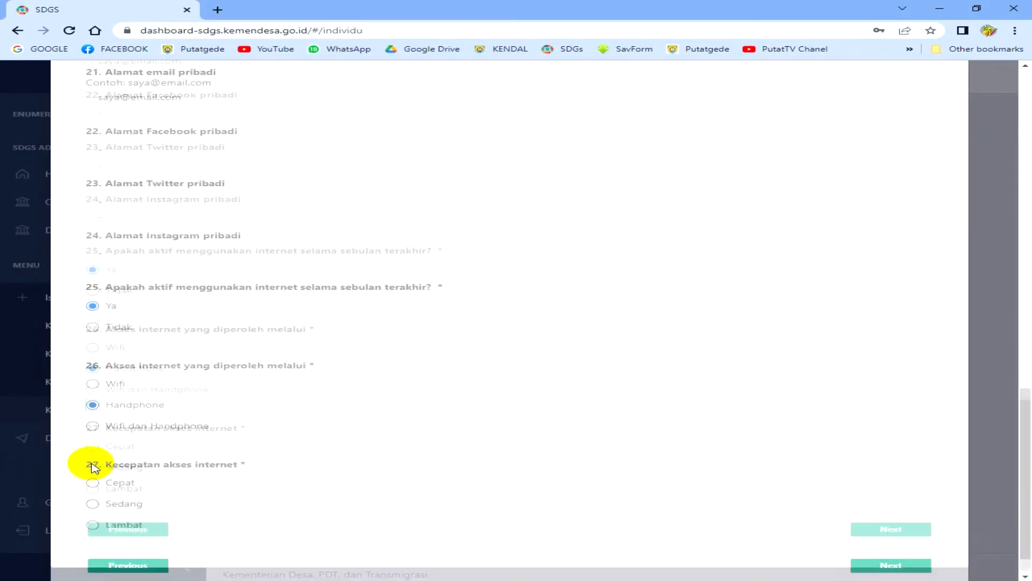
{"action": "left_click", "coordinate": [92, 466]}
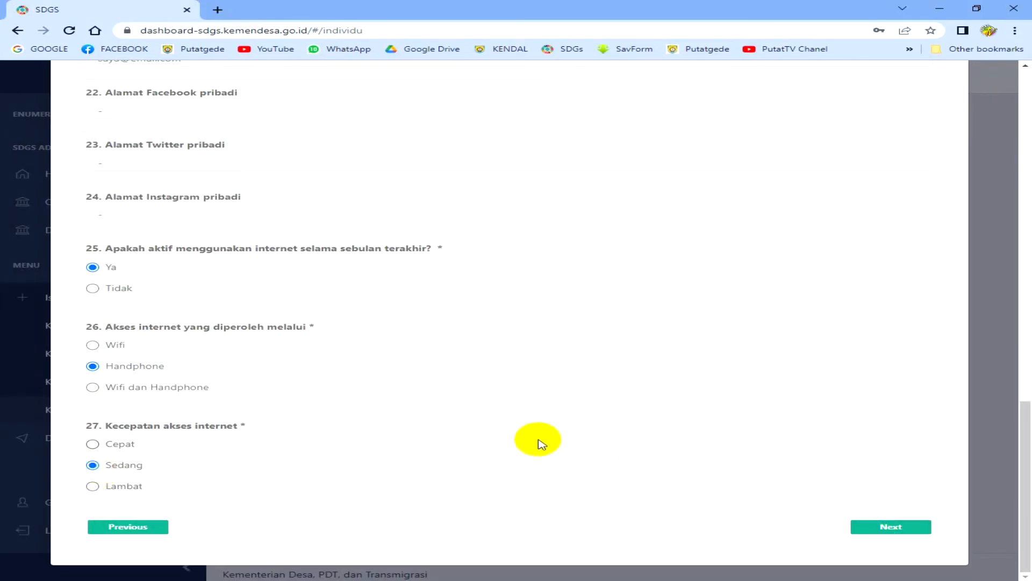
{"action": "scroll", "coordinate": [538, 442], "scroll_direction": "up", "scroll_amount": 5}
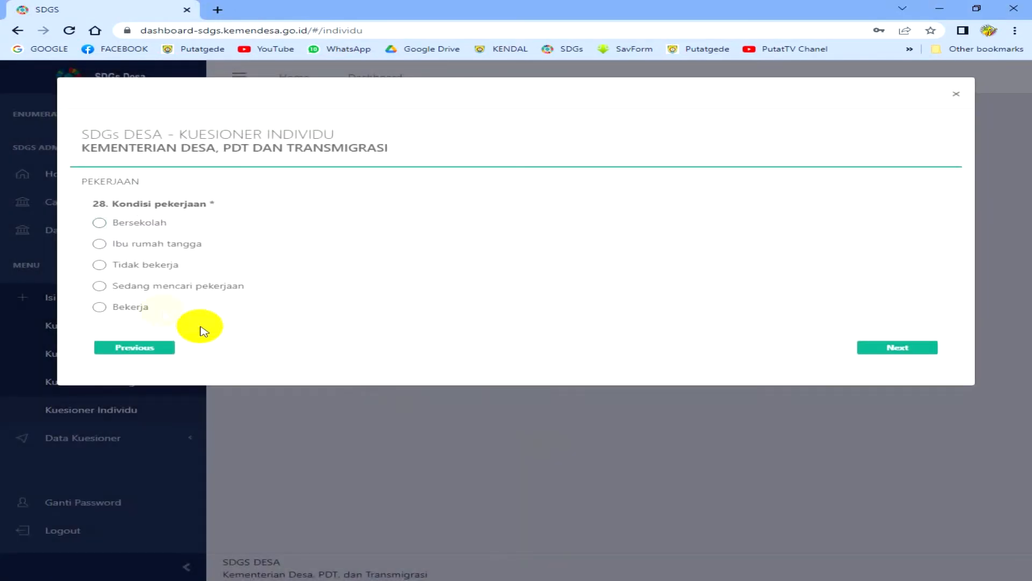
- Answer Bekerja, main job 1. Petani pemilik lahan, Bukan peserta, and income 1200000
{"action": "left_click", "coordinate": [98, 307]}
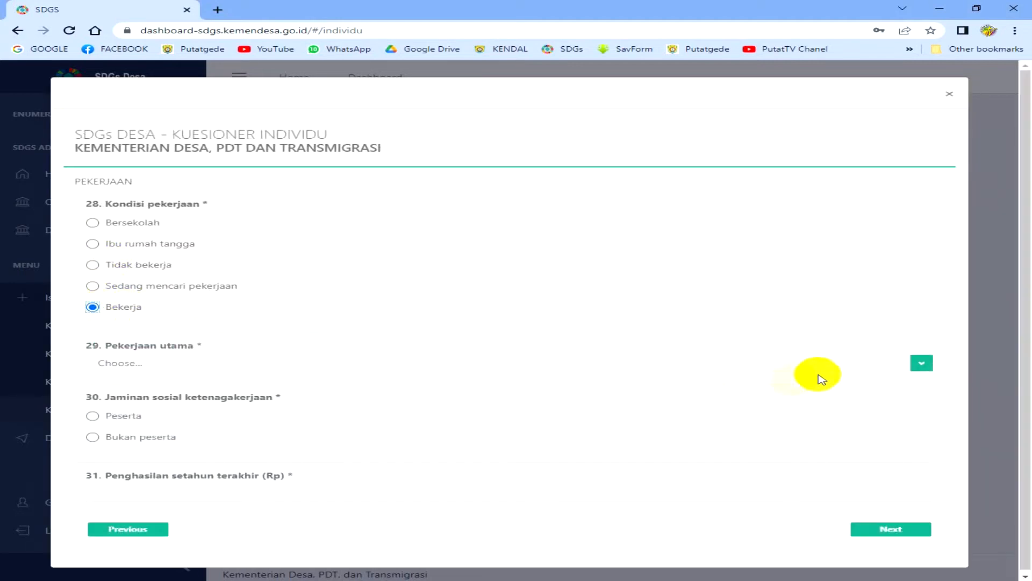
{"action": "left_click", "coordinate": [225, 364]}
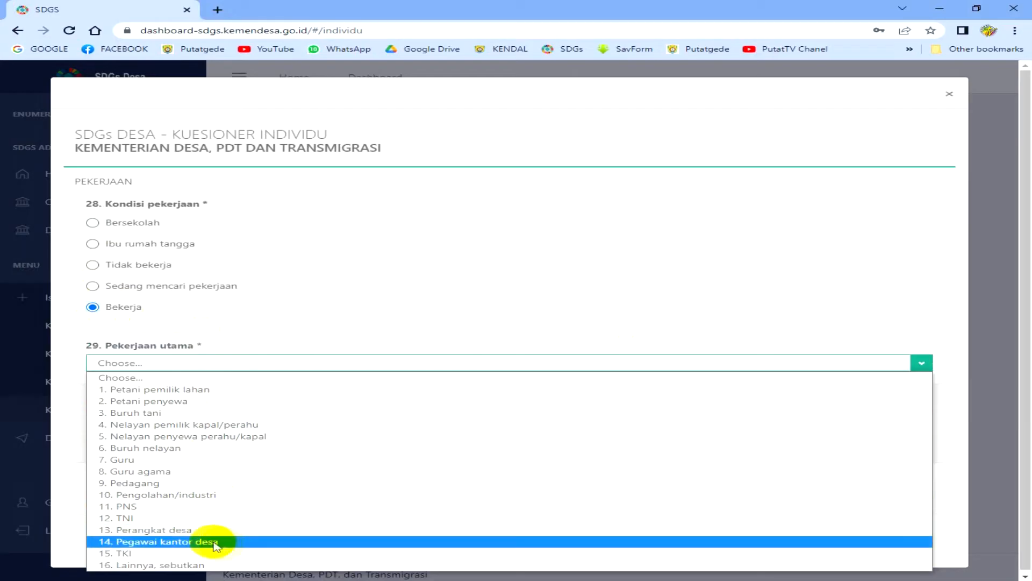
{"action": "left_click", "coordinate": [174, 391]}
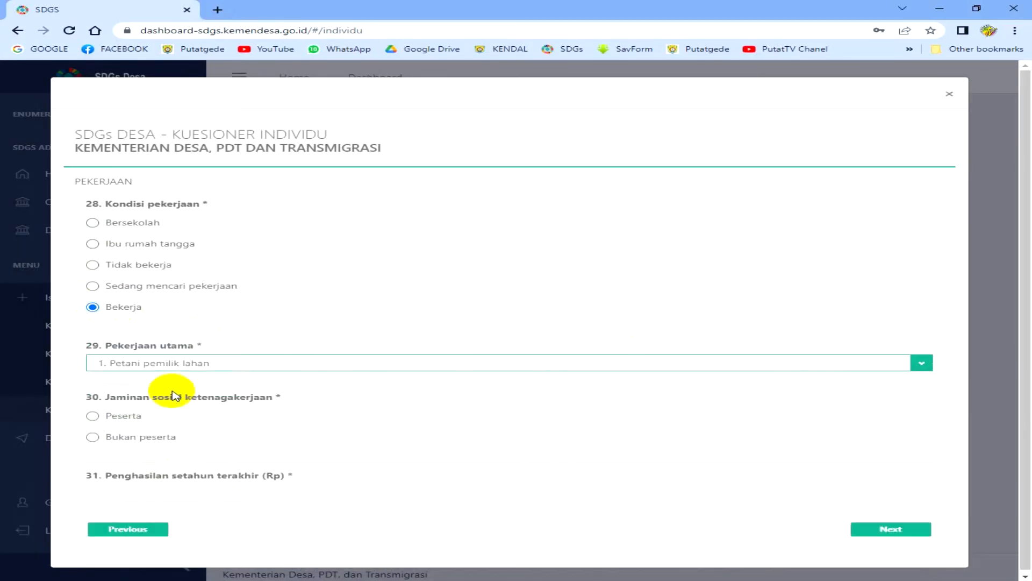
{"action": "left_click", "coordinate": [94, 436]}
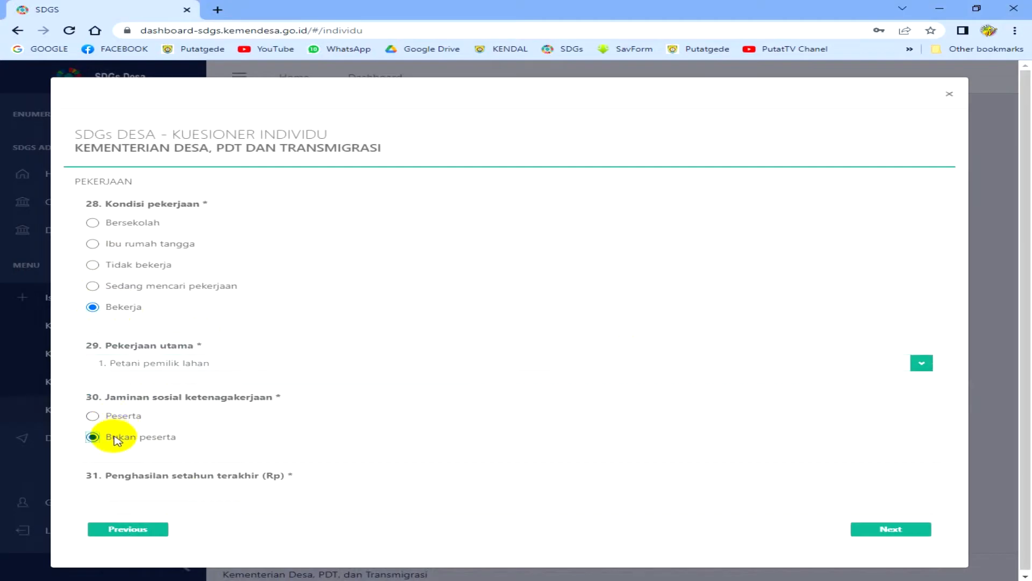
{"action": "left_click", "coordinate": [154, 488]}
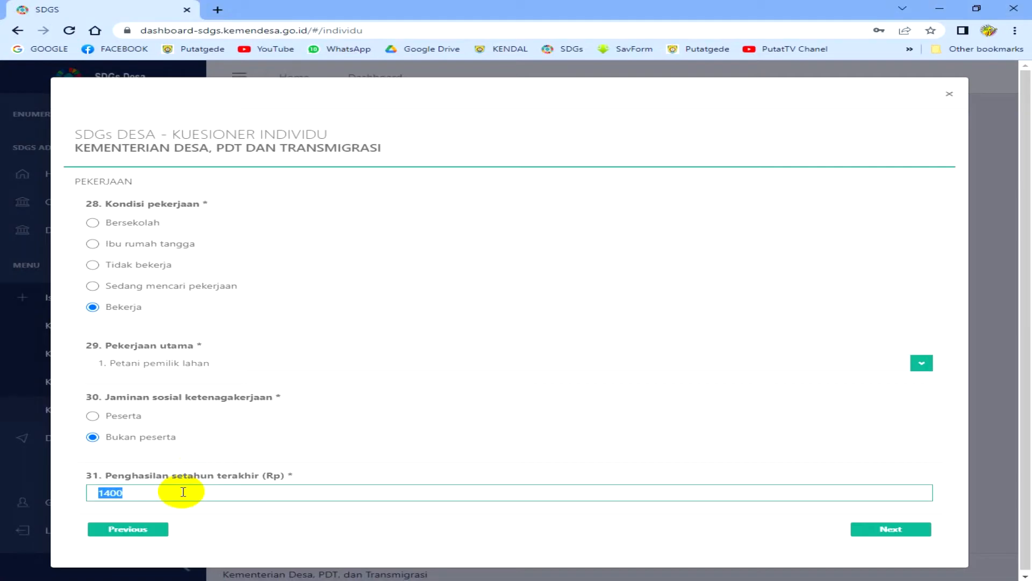
{"action": "type", "text": "1200000"}
- Record income source 1 Padi, Jumlah 1000000, yearly 12000000, Diekspor Tidak
{"action": "left_click", "coordinate": [877, 530]}
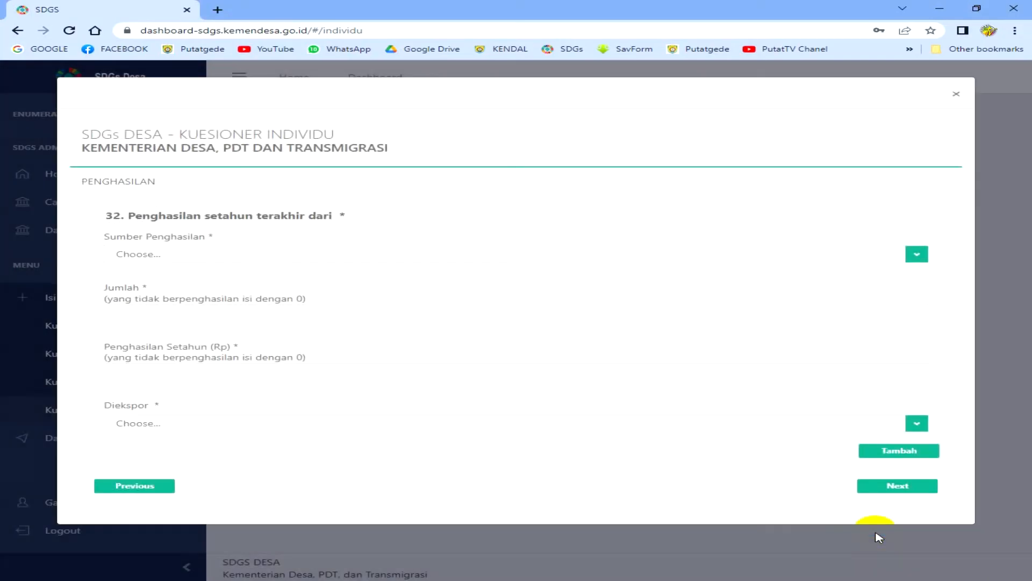
{"action": "left_click", "coordinate": [209, 254]}
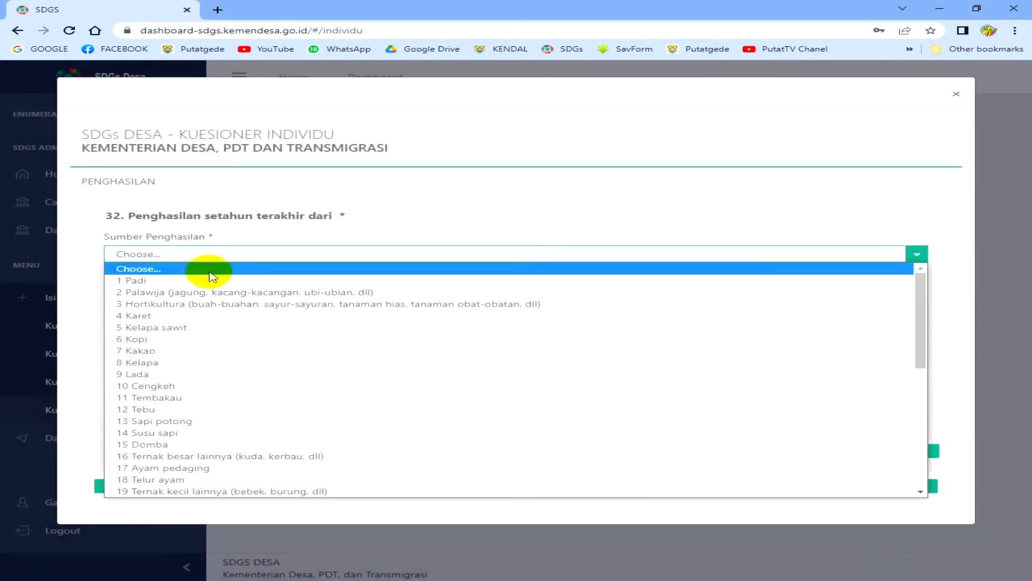
{"action": "left_click", "coordinate": [210, 280]}
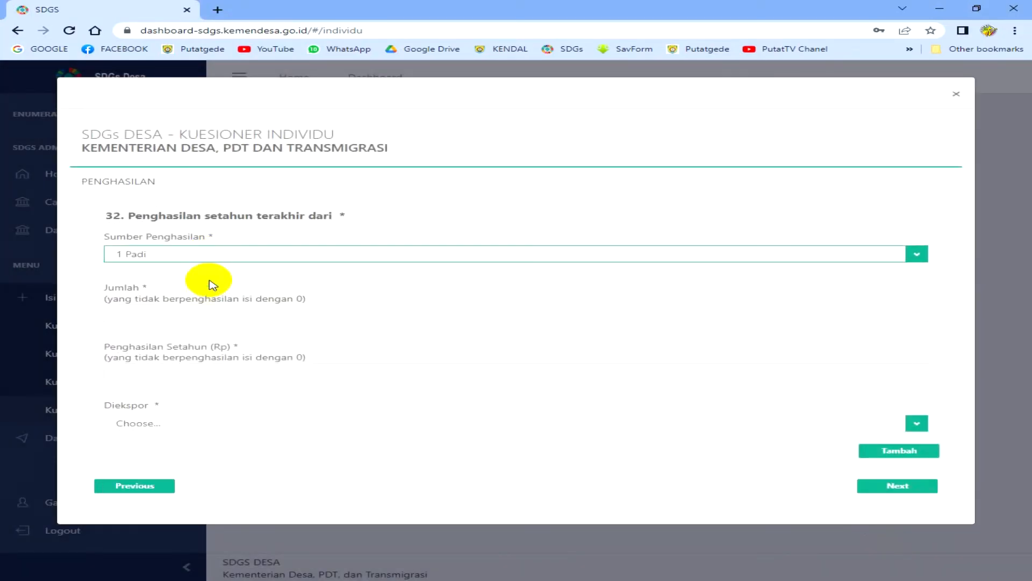
{"action": "left_click", "coordinate": [195, 314]}
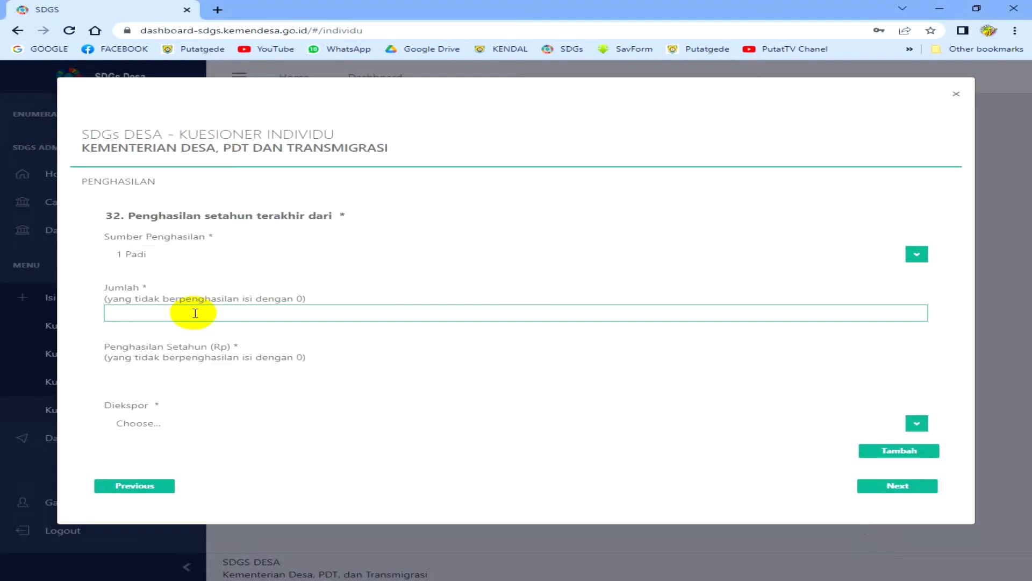
{"action": "type", "text": "1000000"}
{"action": "key", "text": "Tab"}
{"action": "type", "text": "12000000"}
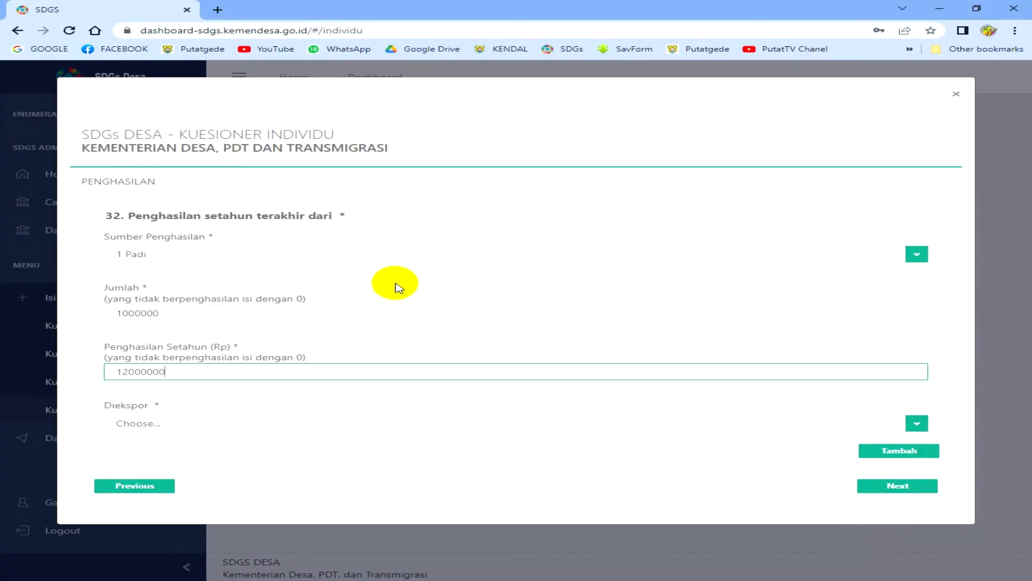
{"action": "key", "text": "Tab"}
{"action": "left_click", "coordinate": [317, 424]}
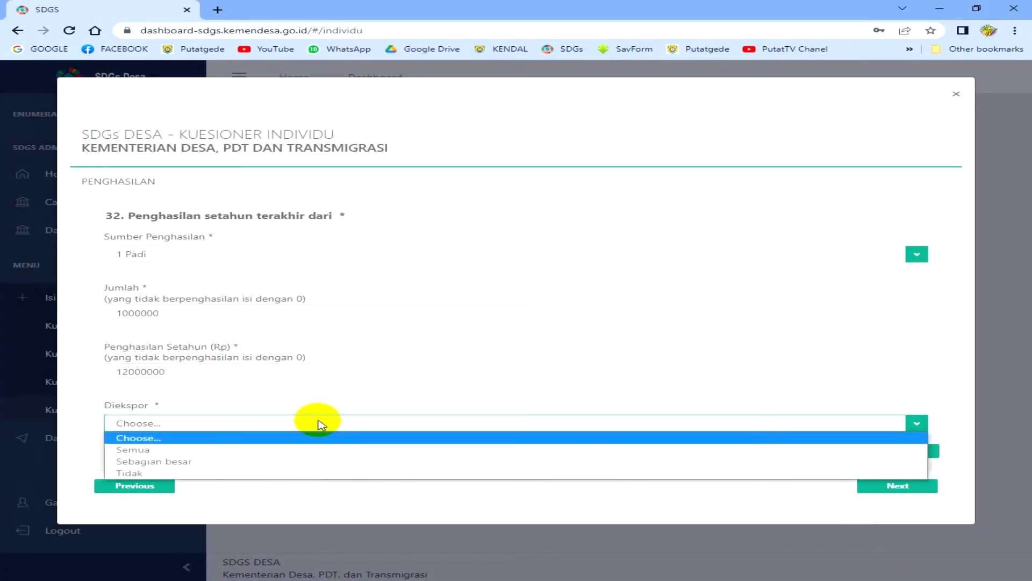
{"action": "left_click", "coordinate": [289, 475]}
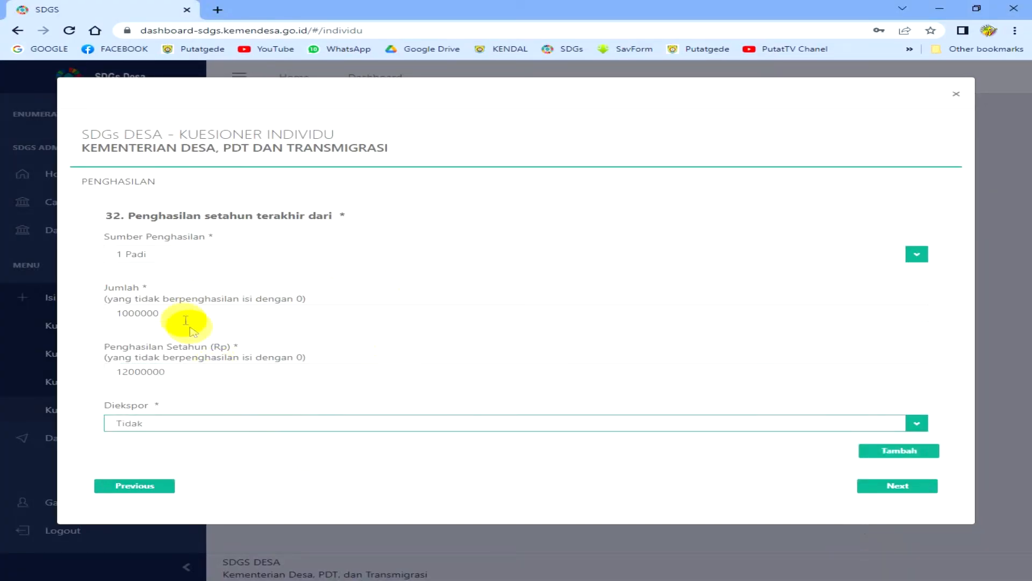
- Move to the KESEHATAN page and scroll past question 33 to question 34
{"action": "left_click", "coordinate": [922, 485]}
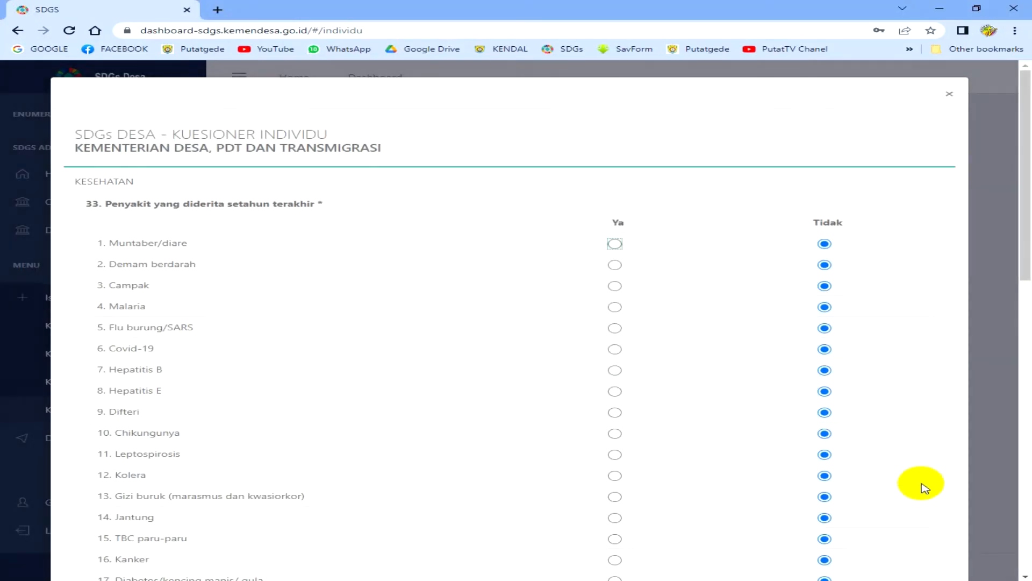
{"action": "scroll", "coordinate": [665, 430], "scroll_direction": "down", "scroll_amount": 15}
{"action": "scroll", "coordinate": [312, 383], "scroll_direction": "up", "scroll_amount": 12}
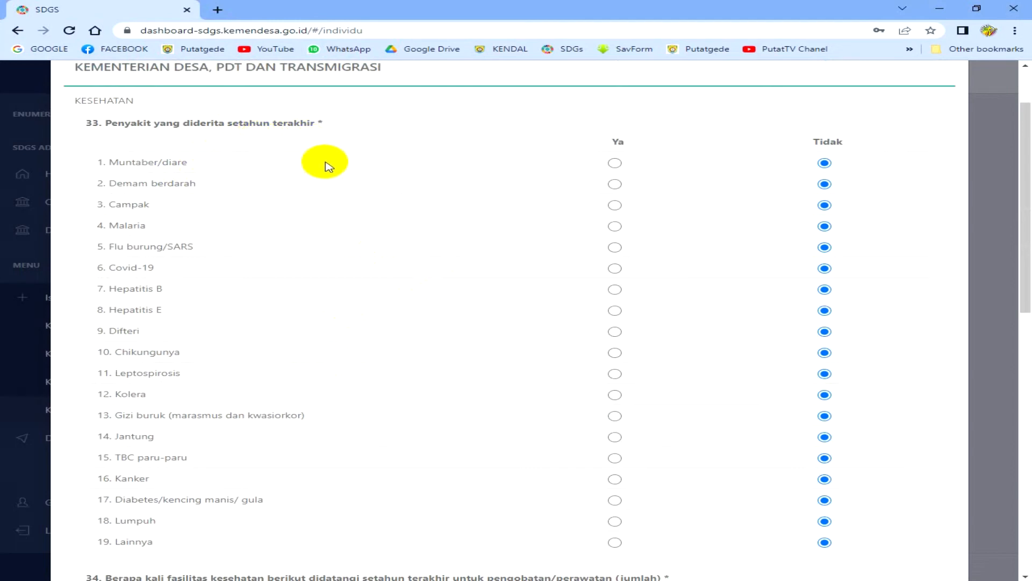
{"action": "scroll", "coordinate": [377, 171], "scroll_direction": "down", "scroll_amount": 3}
{"action": "scroll", "coordinate": [824, 222], "scroll_direction": "down", "scroll_amount": 1}
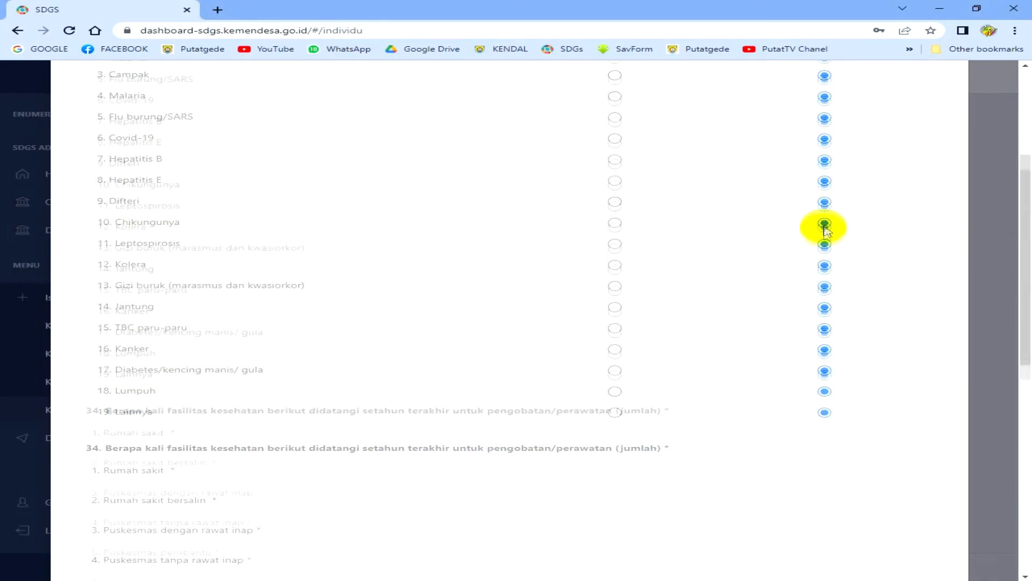
{"action": "scroll", "coordinate": [826, 230], "scroll_direction": "down", "scroll_amount": 2}
{"action": "scroll", "coordinate": [781, 312], "scroll_direction": "down", "scroll_amount": 3}
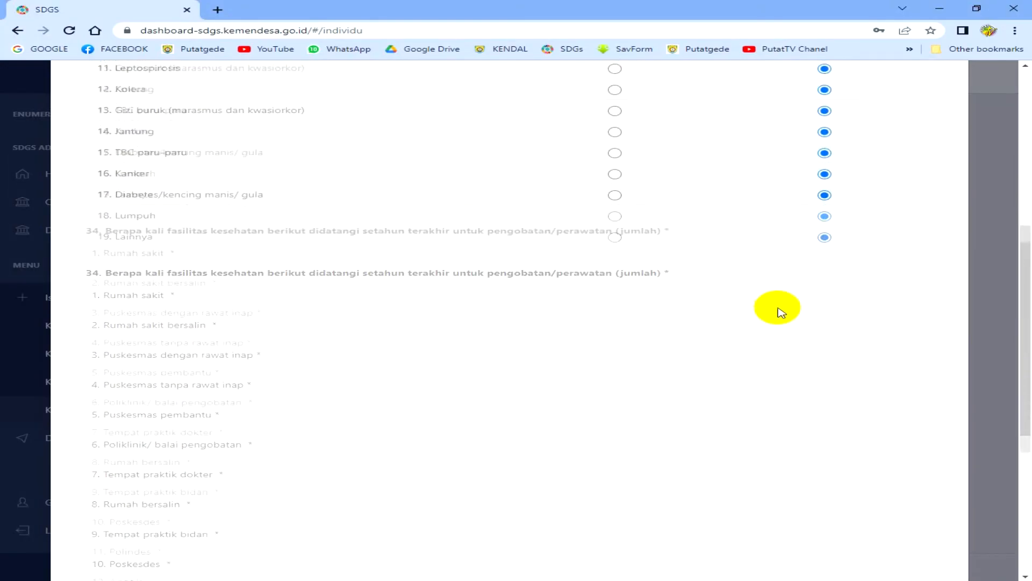
{"action": "scroll", "coordinate": [780, 307], "scroll_direction": "down", "scroll_amount": 1}
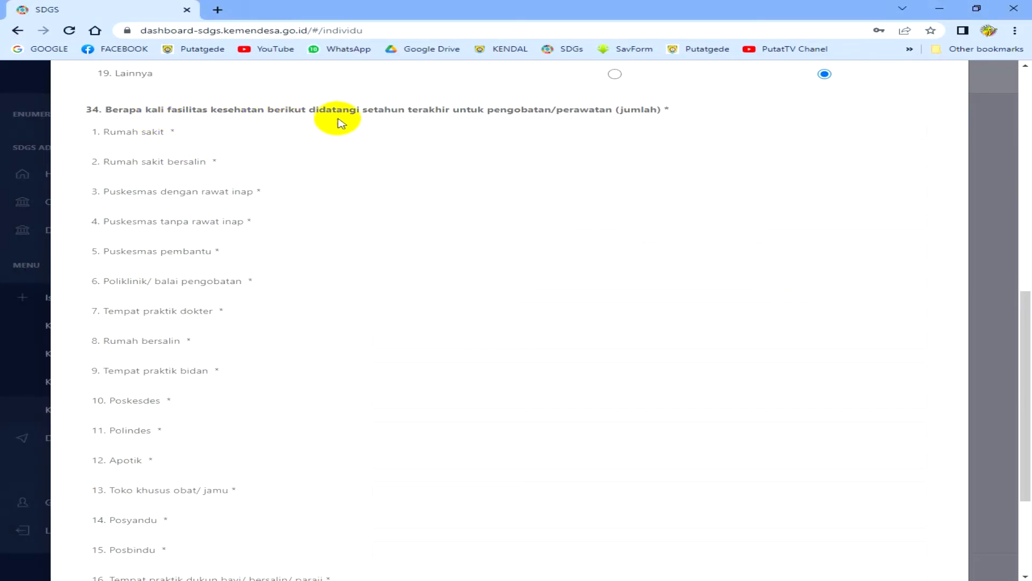
- Enter 0 visits for Rumah sakit, Rumah sakit bersalin and Puskesmas dengan rawat inap in question 34
{"action": "left_click", "coordinate": [405, 131]}
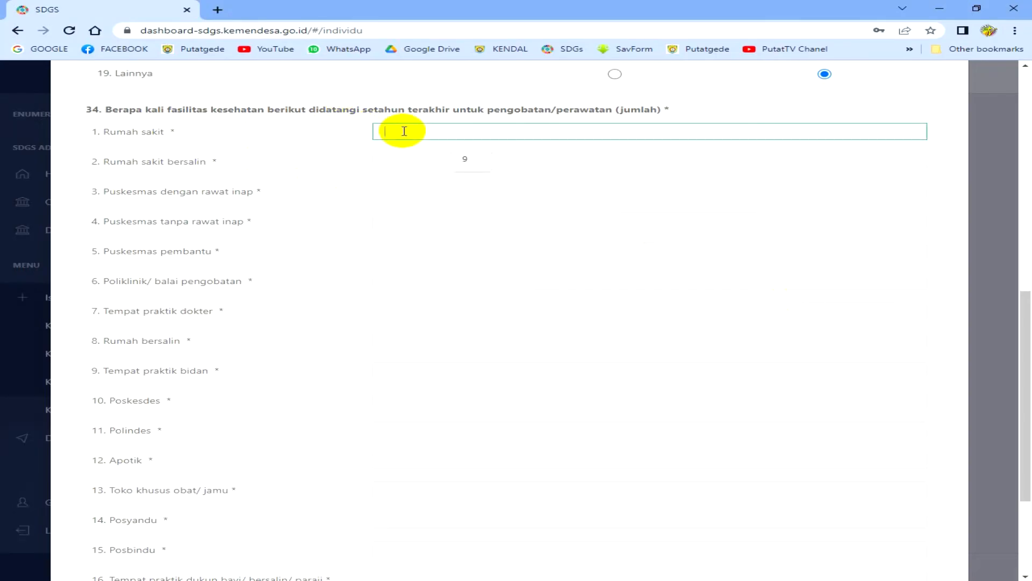
{"action": "type", "text": "0"}
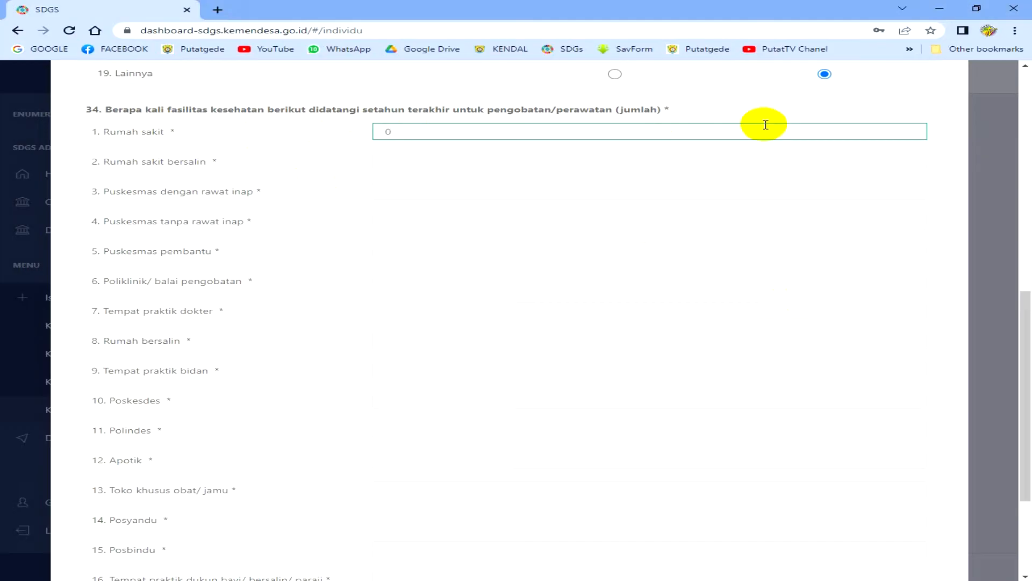
{"action": "left_click", "coordinate": [439, 159]}
{"action": "left_click", "coordinate": [414, 133]}
{"action": "left_click", "coordinate": [412, 161]}
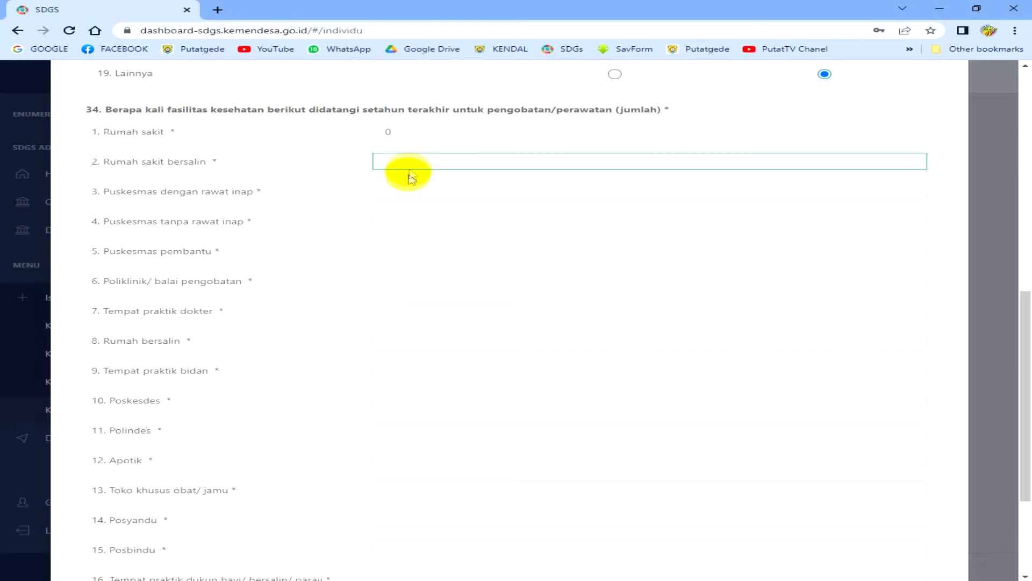
{"action": "type", "text": "0"}
{"action": "left_click", "coordinate": [398, 190]}
{"action": "type", "text": "0"}
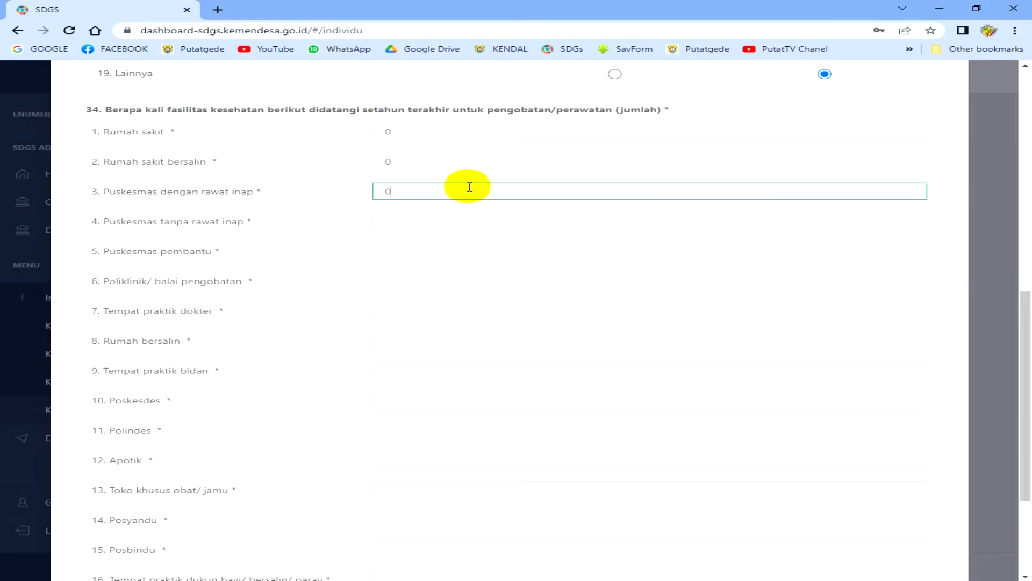
- Fill the remaining question 34 facility counts with 0 and answer question 35 as Bukan peserta
{"action": "key", "text": "Tab"}
{"action": "type", "text": "0"}
{"action": "key", "text": "Tab"}
{"action": "type", "text": "0"}
{"action": "key", "text": "Tab"}
{"action": "type", "text": "0"}
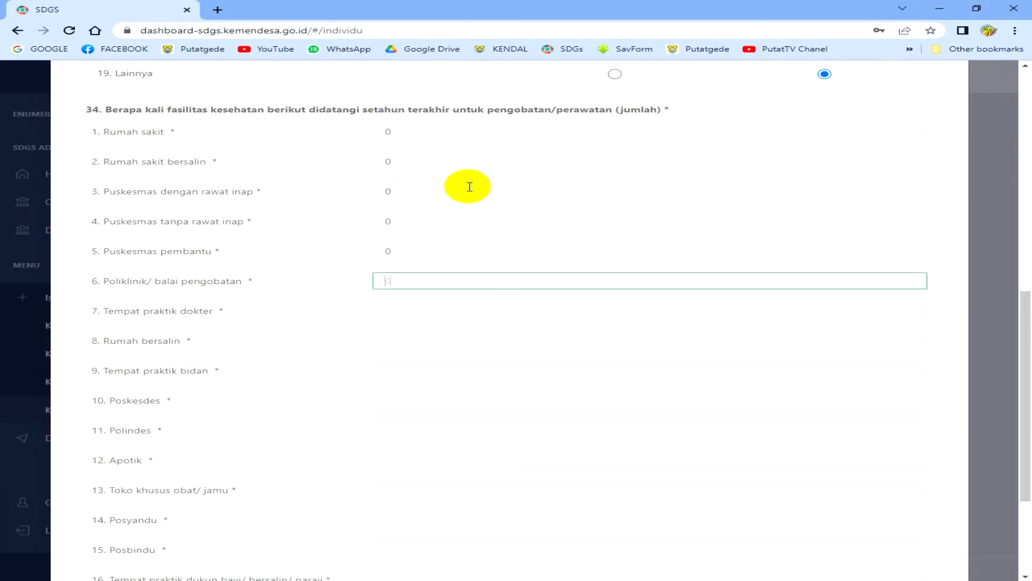
{"action": "key", "text": "Tab"}
{"action": "type", "text": "0"}
{"action": "key", "text": "Tab"}
{"action": "type", "text": "0"}
{"action": "key", "text": "Tab"}
{"action": "type", "text": "0"}
{"action": "key", "text": "Tab"}
{"action": "type", "text": "00\t0\t0\t0\t0\t0"}
{"action": "key", "text": "Tab"}
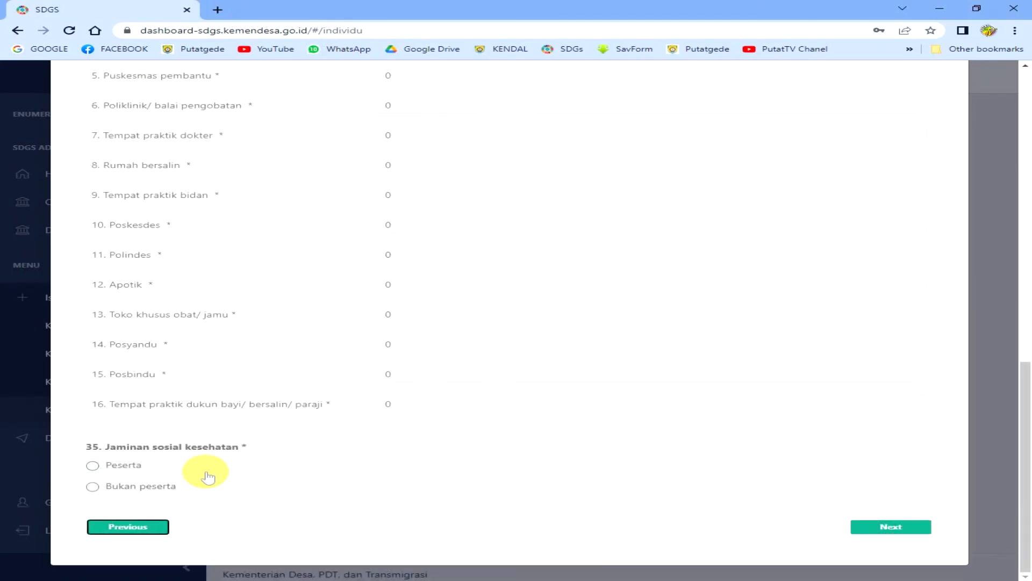
{"action": "left_click", "coordinate": [92, 488]}
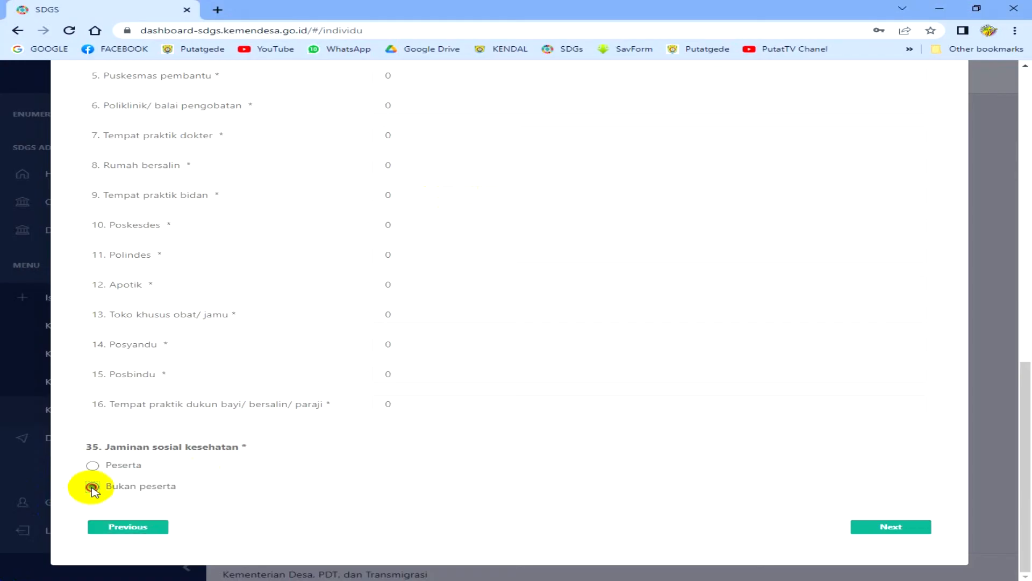
{"action": "left_click", "coordinate": [909, 529]}
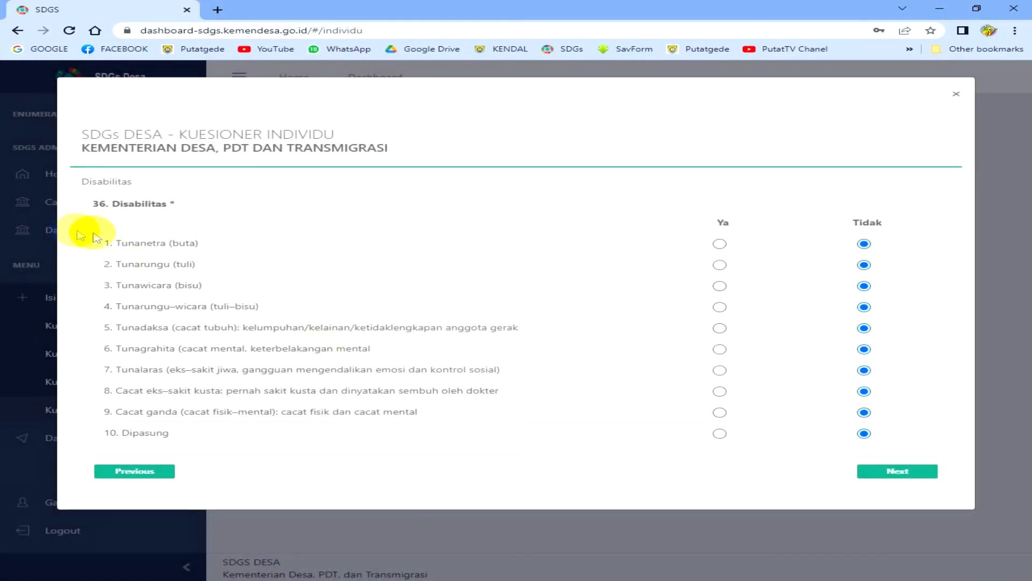
- Choose '4. SMA dan sederajat' as highest education and enter 9 school years
{"action": "left_click", "coordinate": [890, 472]}
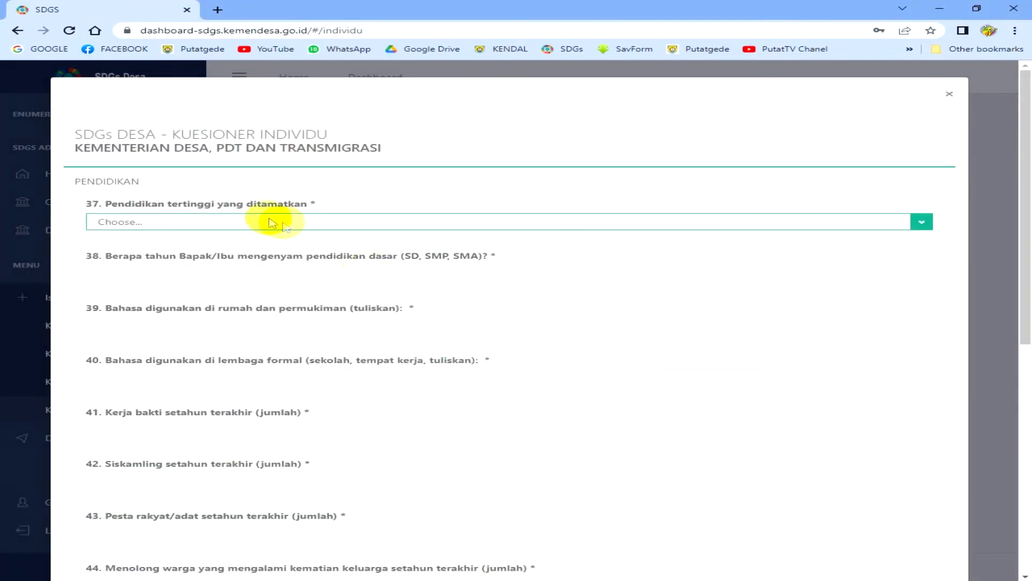
{"action": "left_click", "coordinate": [257, 222]}
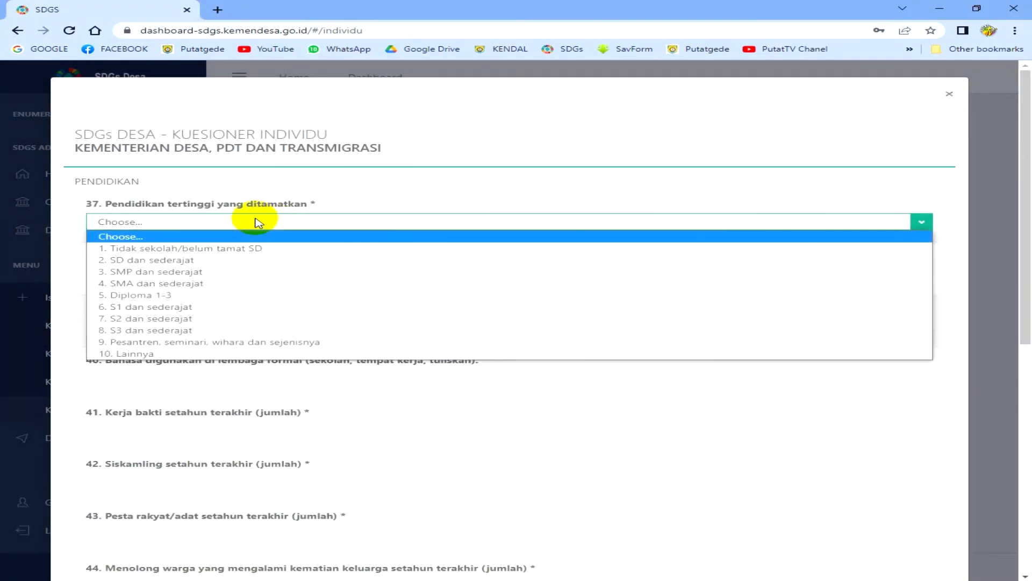
{"action": "left_click", "coordinate": [230, 283]}
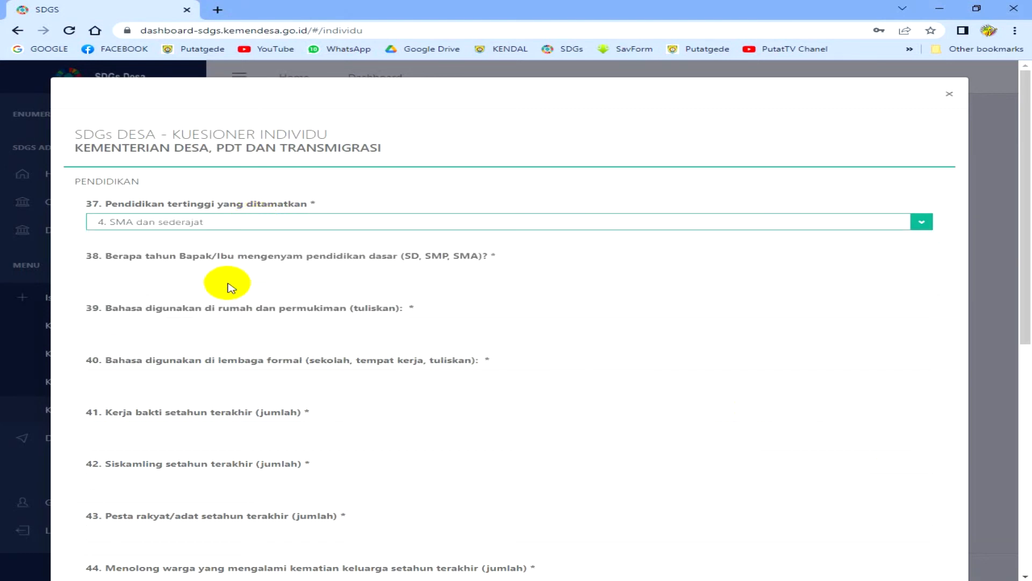
{"action": "left_click", "coordinate": [230, 273]}
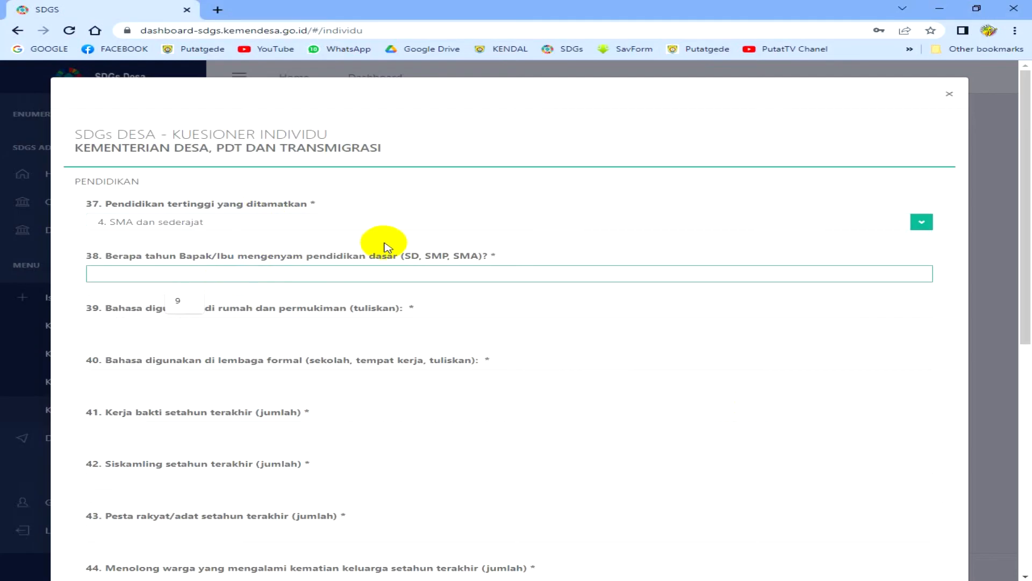
{"action": "type", "text": "9"}
{"action": "key", "text": "Tab"}
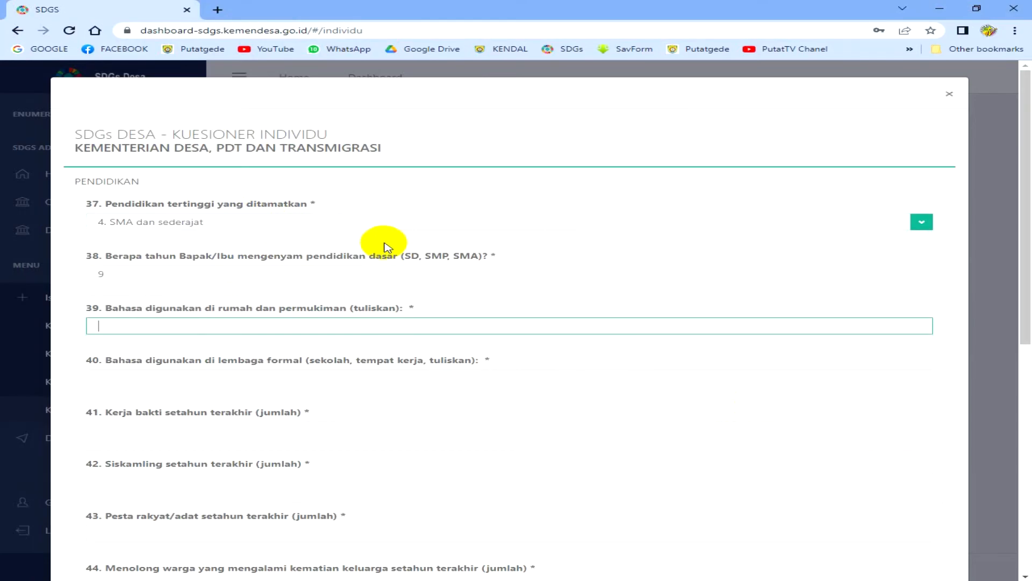
- Enter JAWA as the home language and INDONESIA for question 40
{"action": "type", "text": "jaw"}
{"action": "key", "text": "BackSpace"}
{"action": "key", "text": "BackSpace"}
{"action": "key", "text": "BackSpace"}
{"action": "type", "text": "JAWA"}
{"action": "key", "text": "Tab"}
{"action": "type", "text": "INDONESIA"}
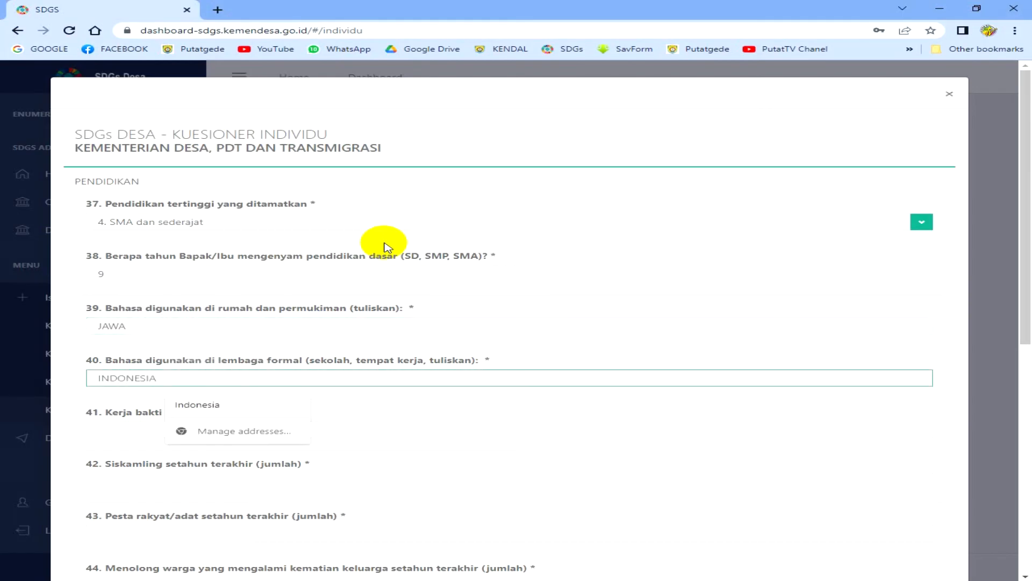
- Answer 0 for questions 41 through 46
{"action": "key", "text": "Tab"}
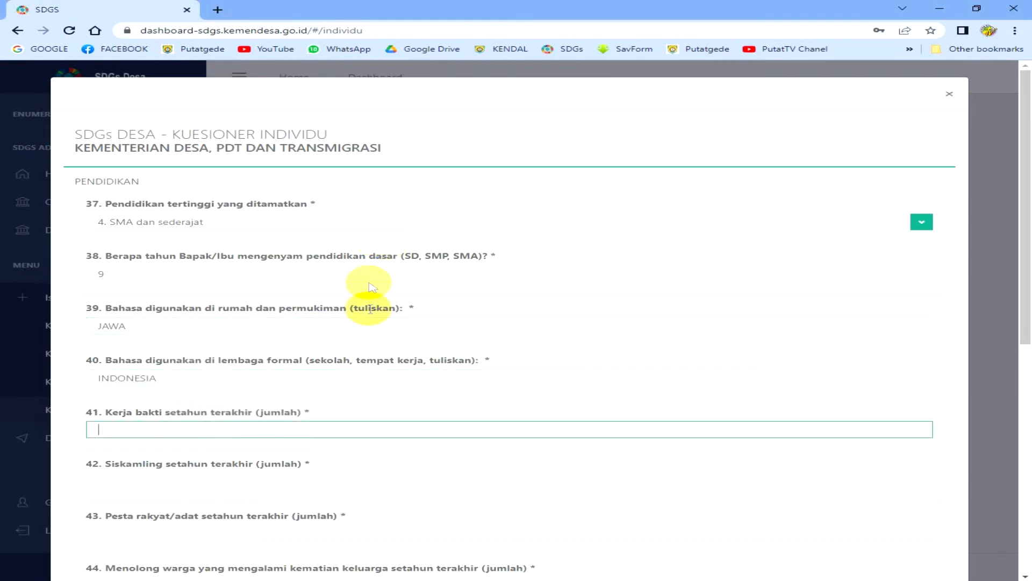
{"action": "key", "text": "Tab"}
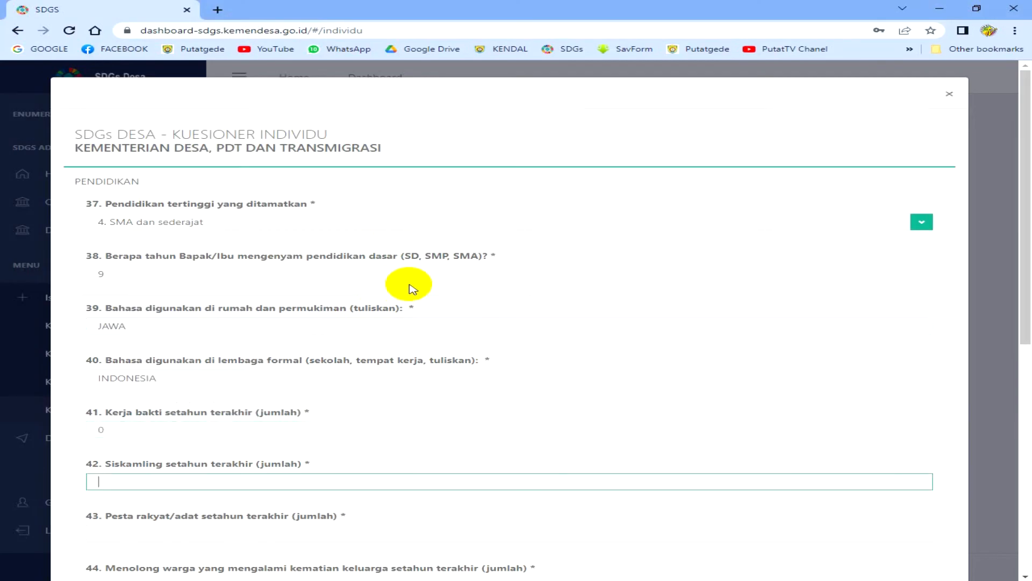
{"action": "key", "text": "Tab"}
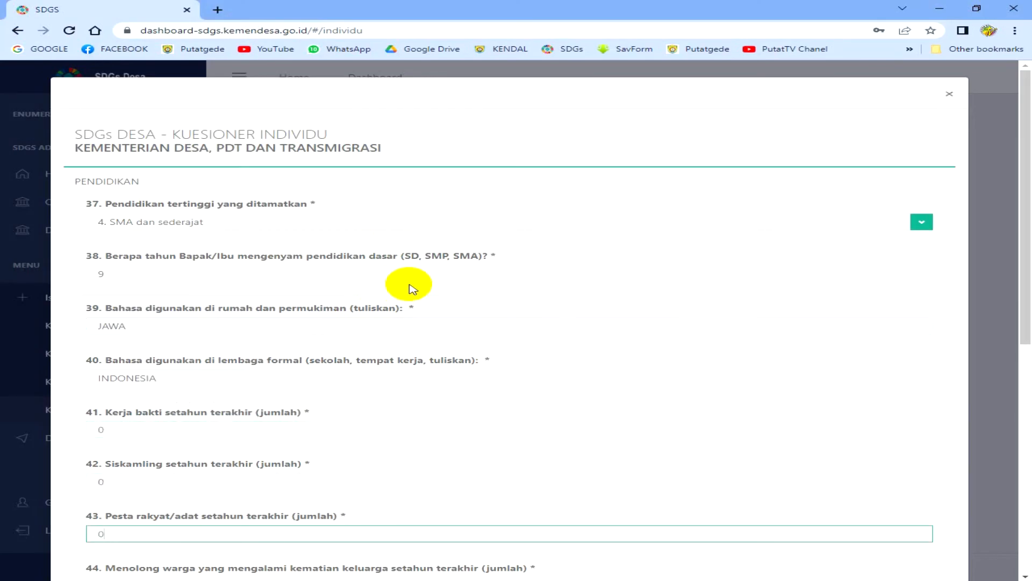
{"action": "key", "text": "Tab"}
{"action": "key", "text": "Tab"}
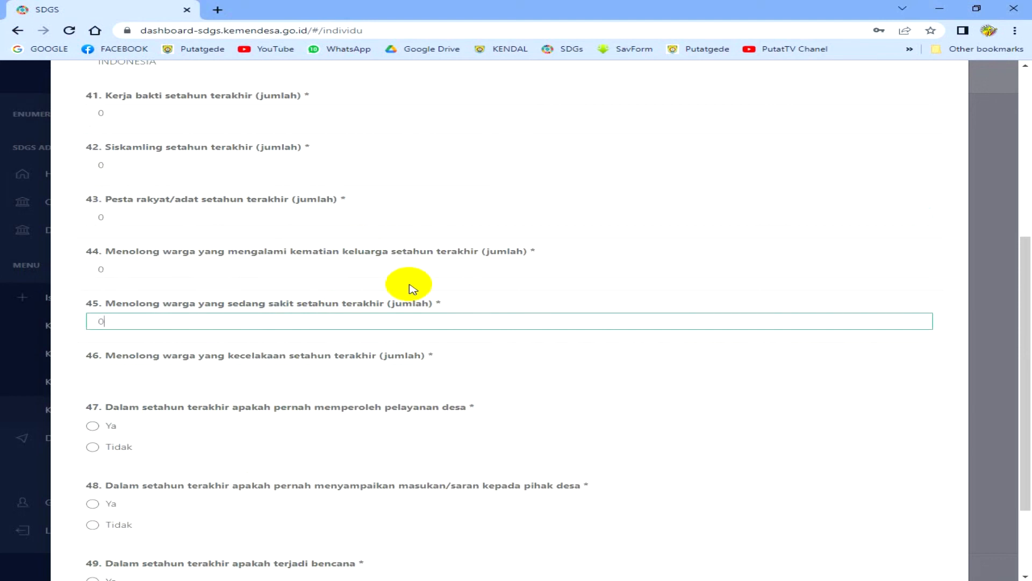
{"action": "type", "text": "0"}
{"action": "key", "text": "Tab"}
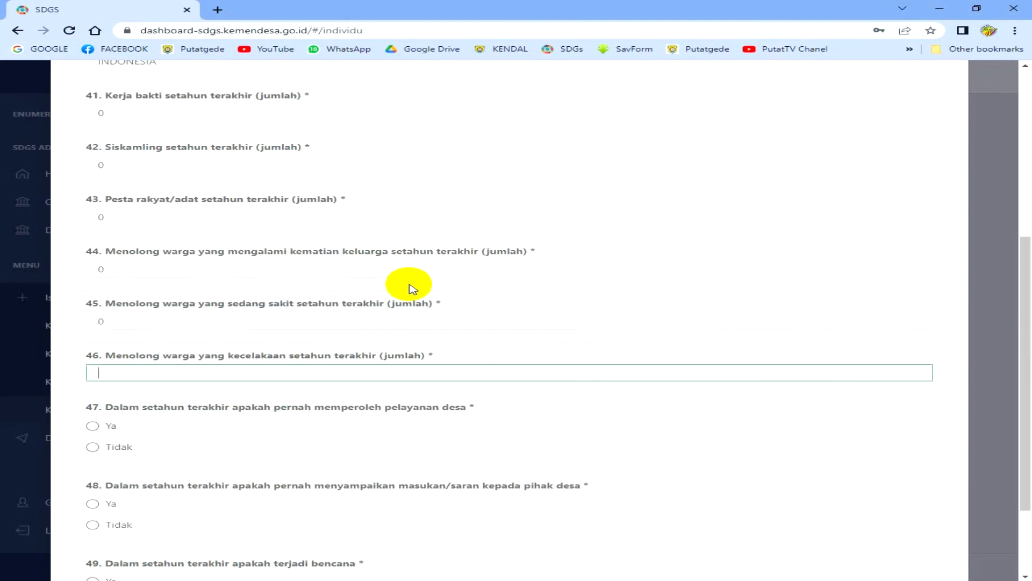
{"action": "key", "text": "Tab"}
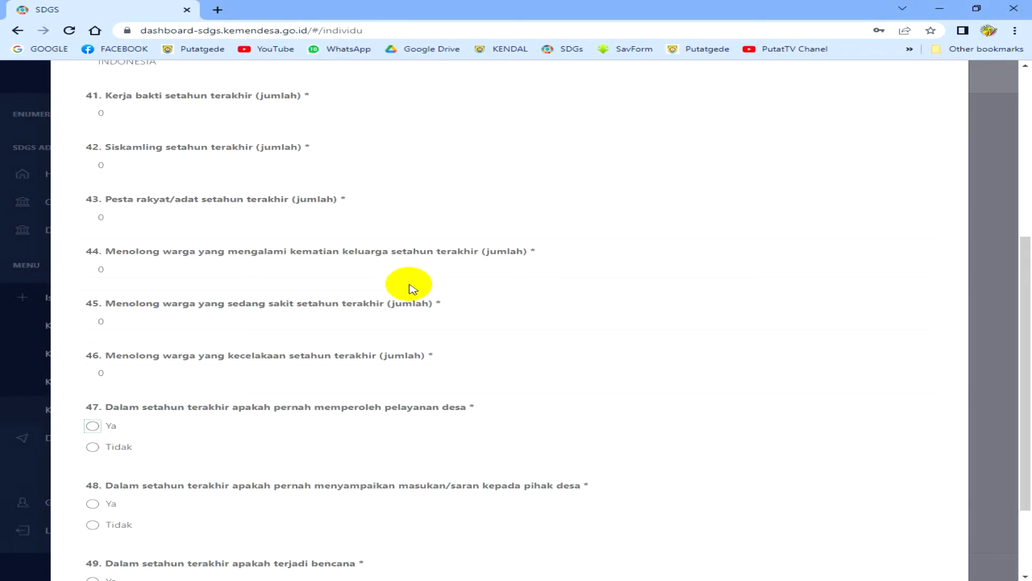
- Answer Tidak to question 47 on village services and question 48 on village feedback
{"action": "scroll", "coordinate": [408, 290], "scroll_direction": "down", "scroll_amount": 2}
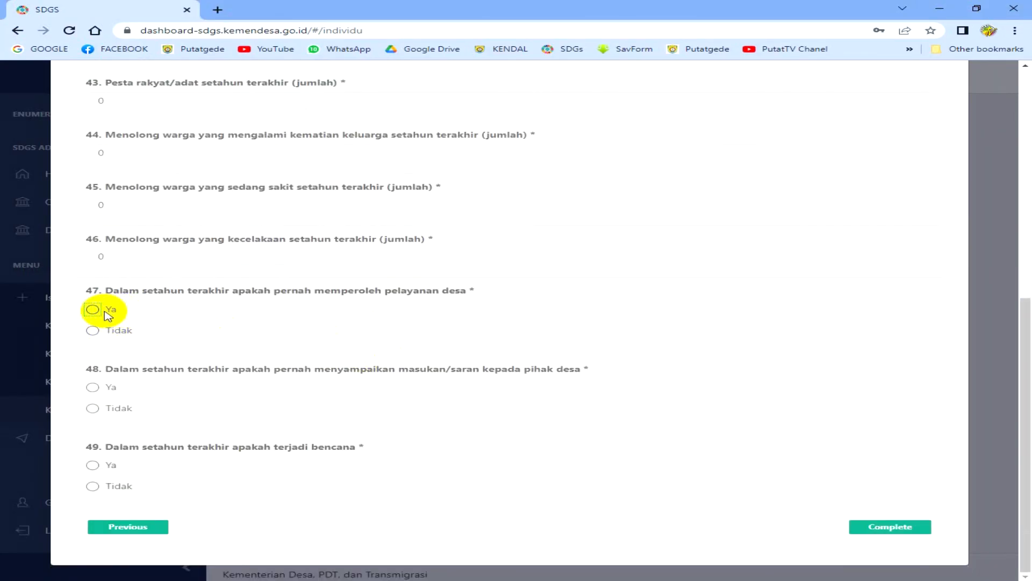
{"action": "left_click", "coordinate": [92, 330]}
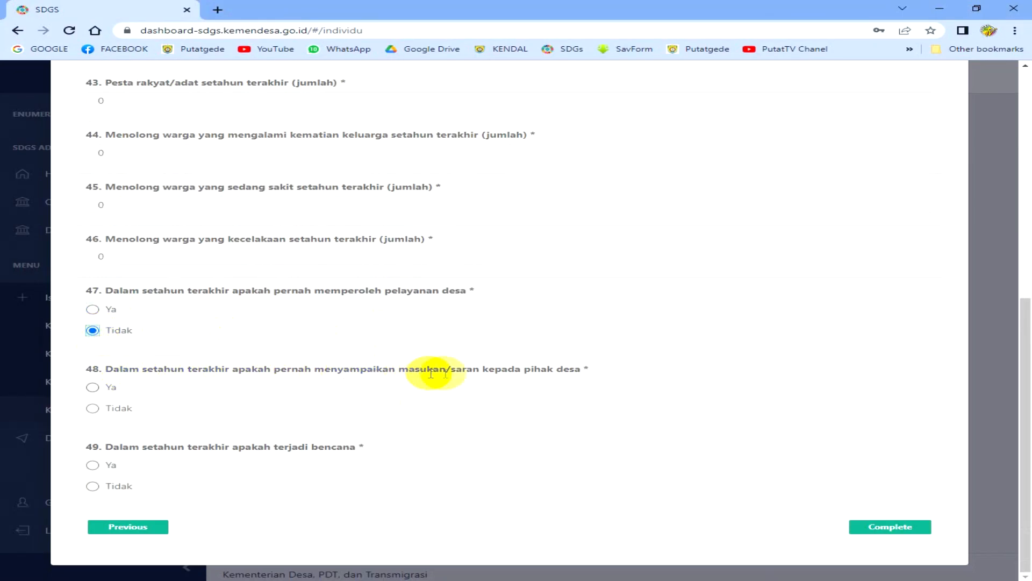
{"action": "left_click", "coordinate": [93, 410]}
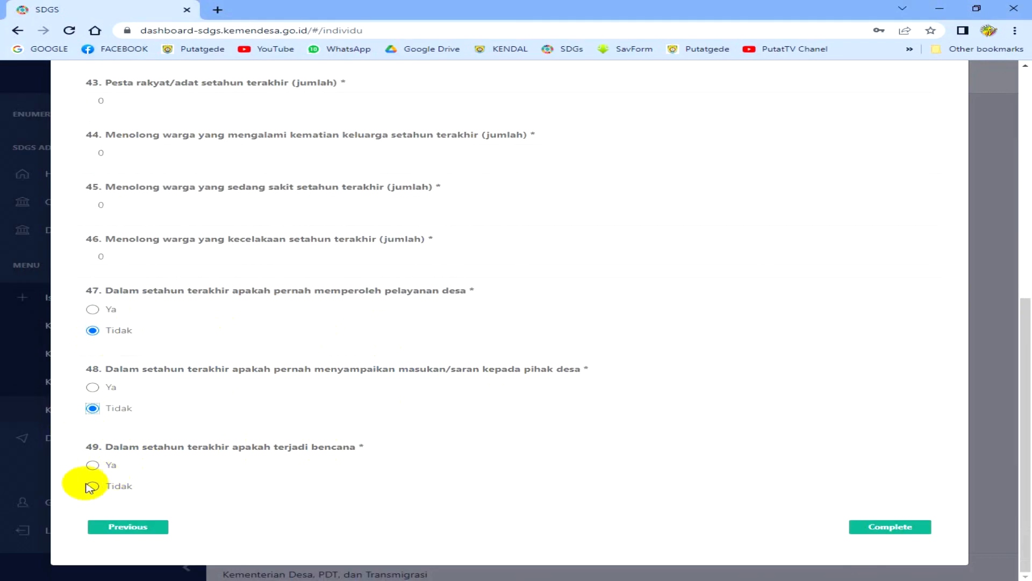
{"action": "left_click", "coordinate": [94, 466]}
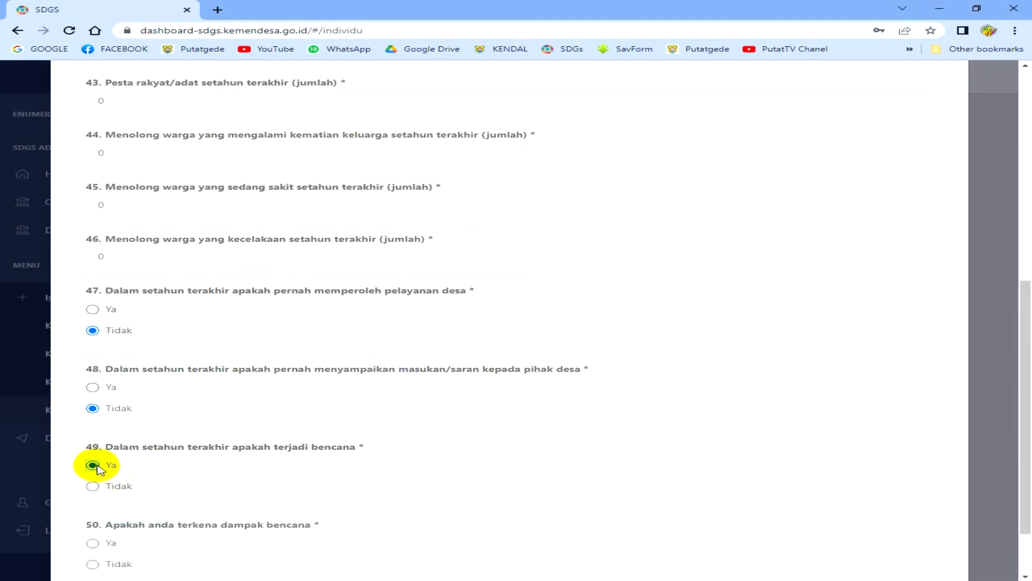
- Set question 49 on disasters to Tidak, submit the questionnaire, and dismiss the SUCCESS confirmation
{"action": "scroll", "coordinate": [102, 467], "scroll_direction": "down", "scroll_amount": 1}
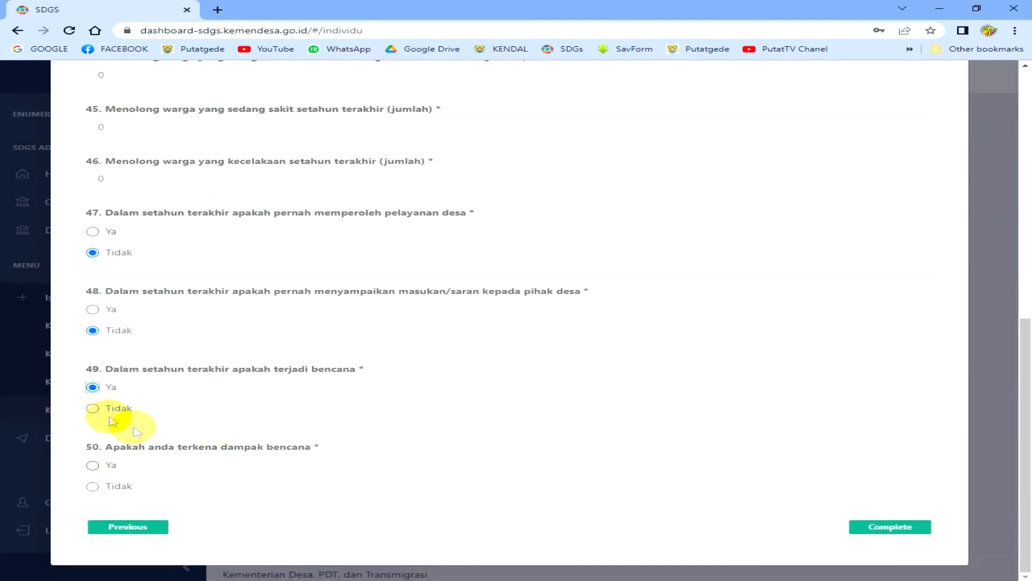
{"action": "left_click", "coordinate": [92, 408]}
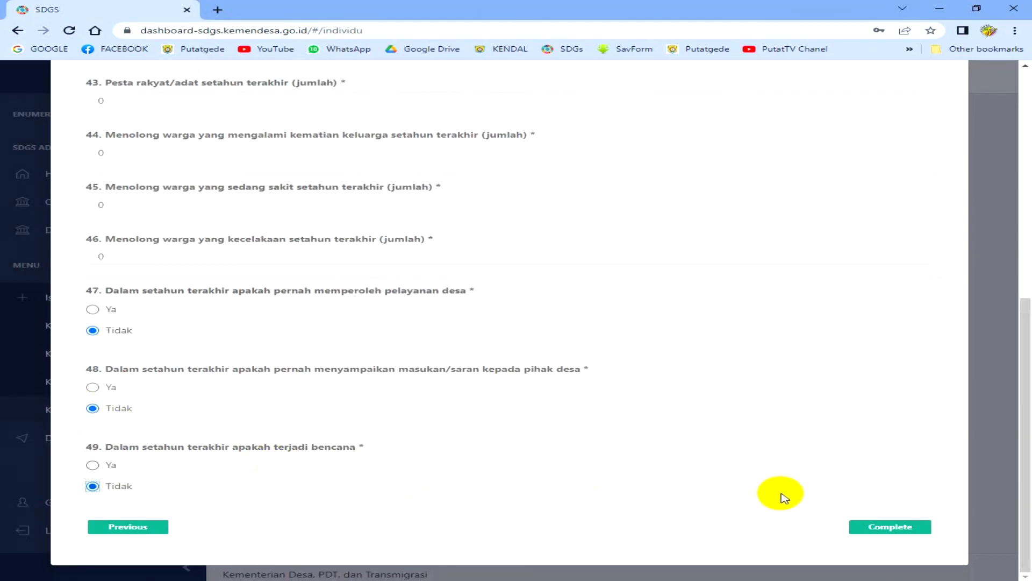
{"action": "left_click", "coordinate": [889, 528]}
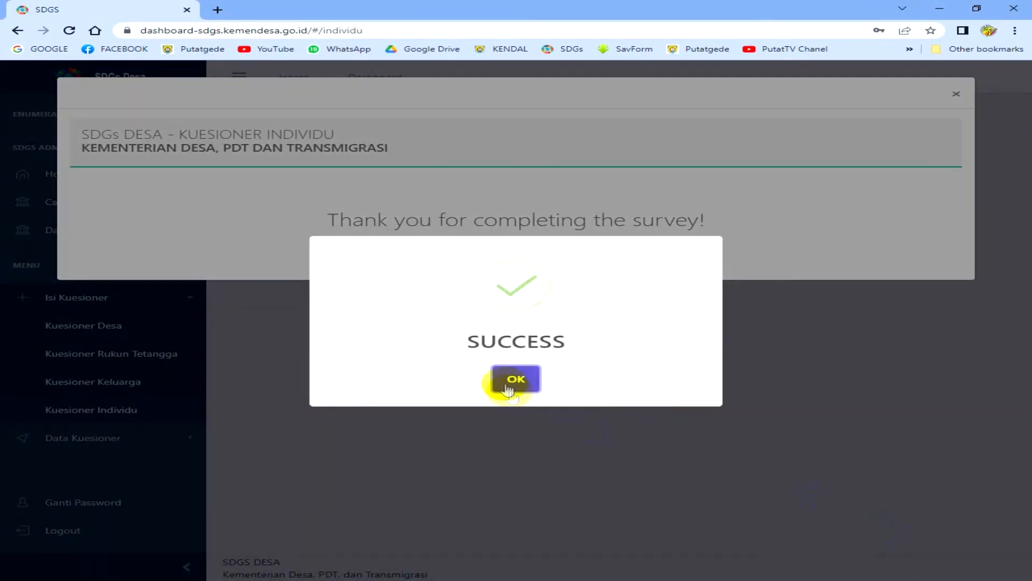
{"action": "left_click", "coordinate": [515, 379]}
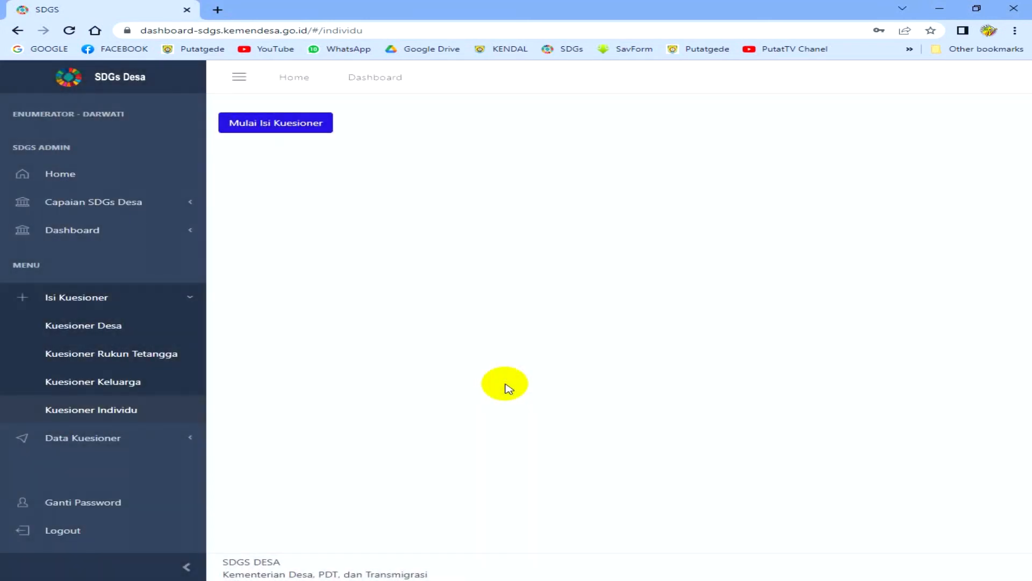